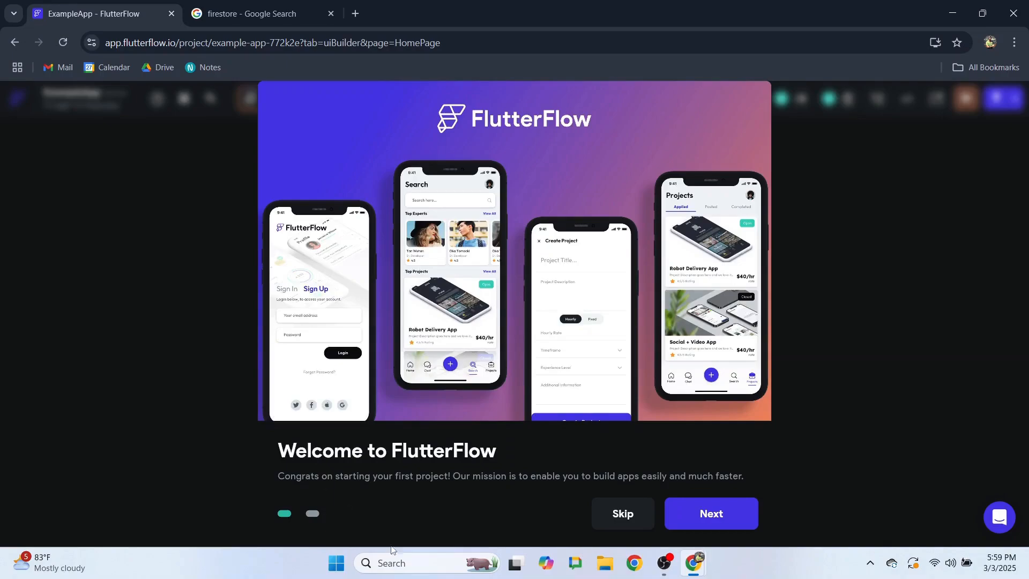
- Skip through the Welcome to FlutterFlow tour and start building in ExampleApp
click(709, 517)
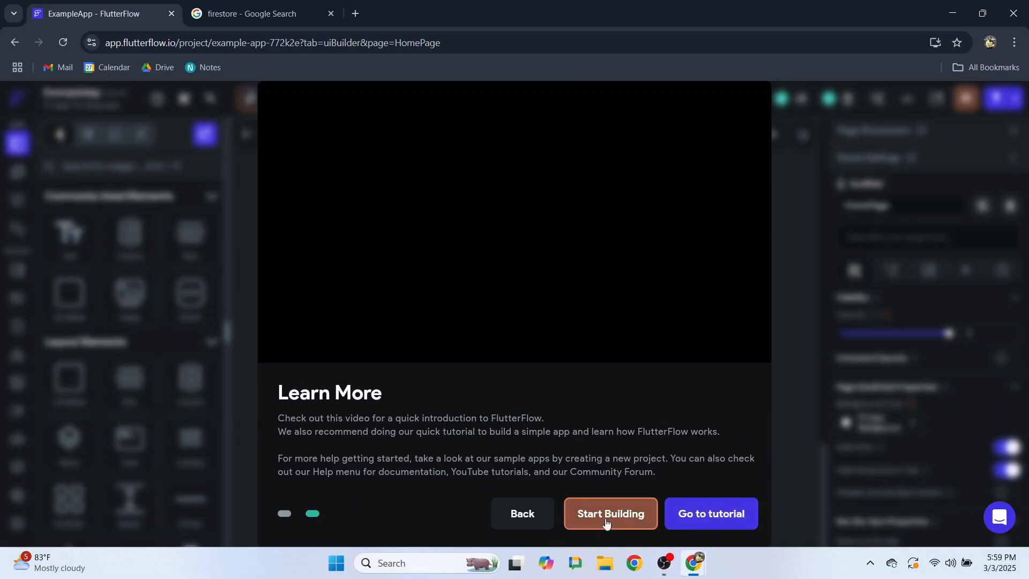
click(606, 523)
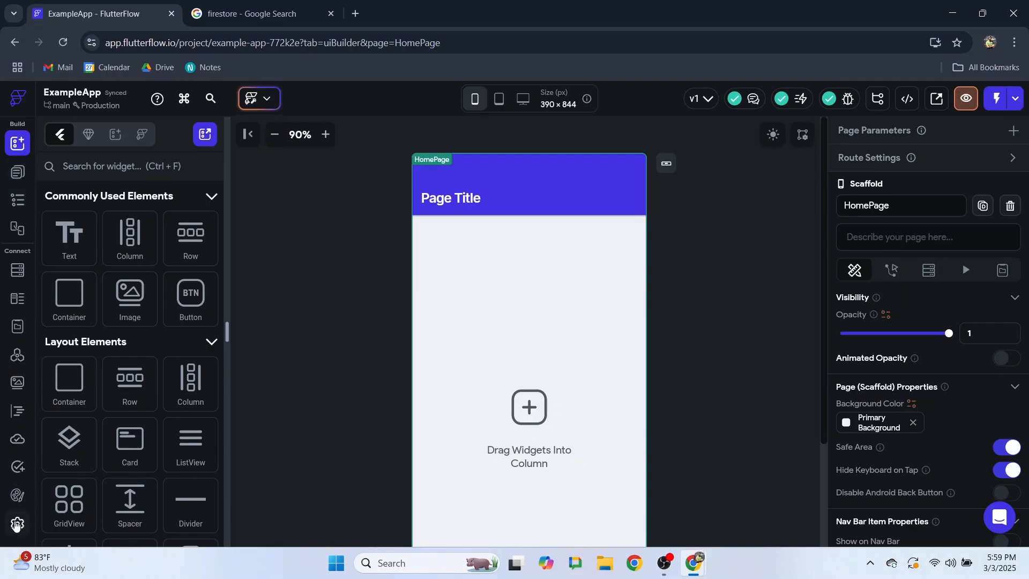
- Go to the Firebase section of the app settings
click(16, 525)
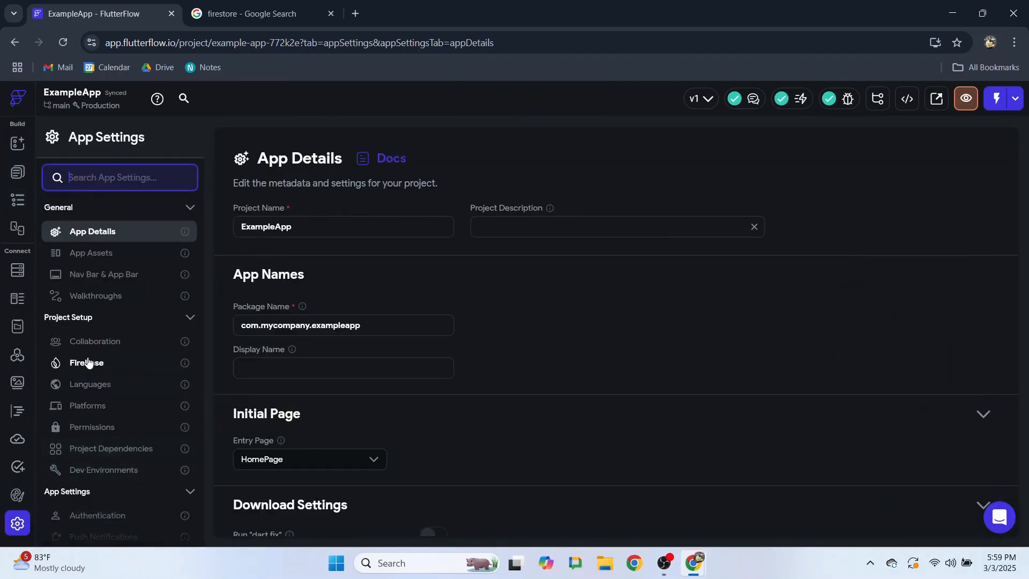
scroll(88, 358, down, 2)
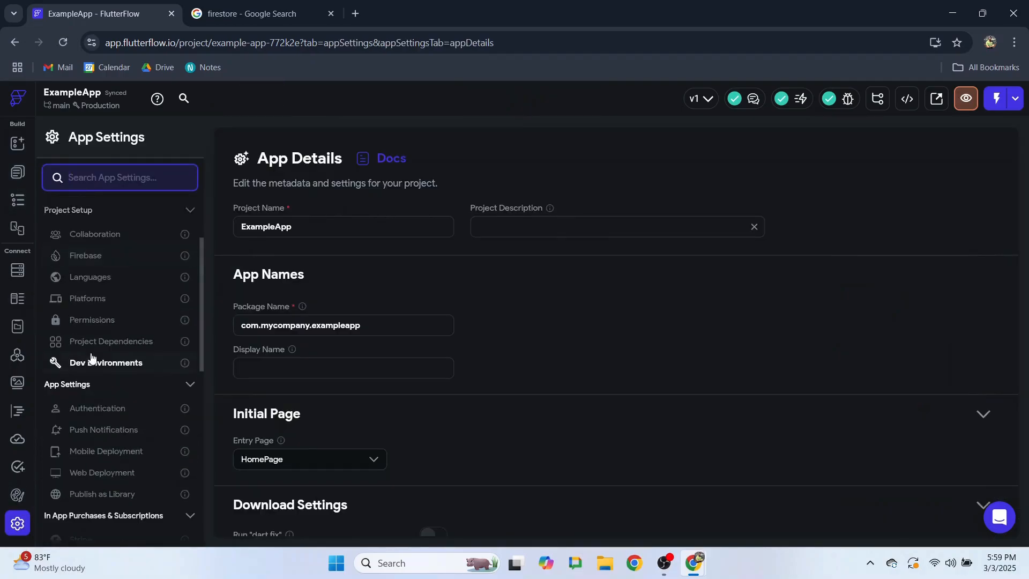
click(90, 257)
scroll(460, 280, down, 1)
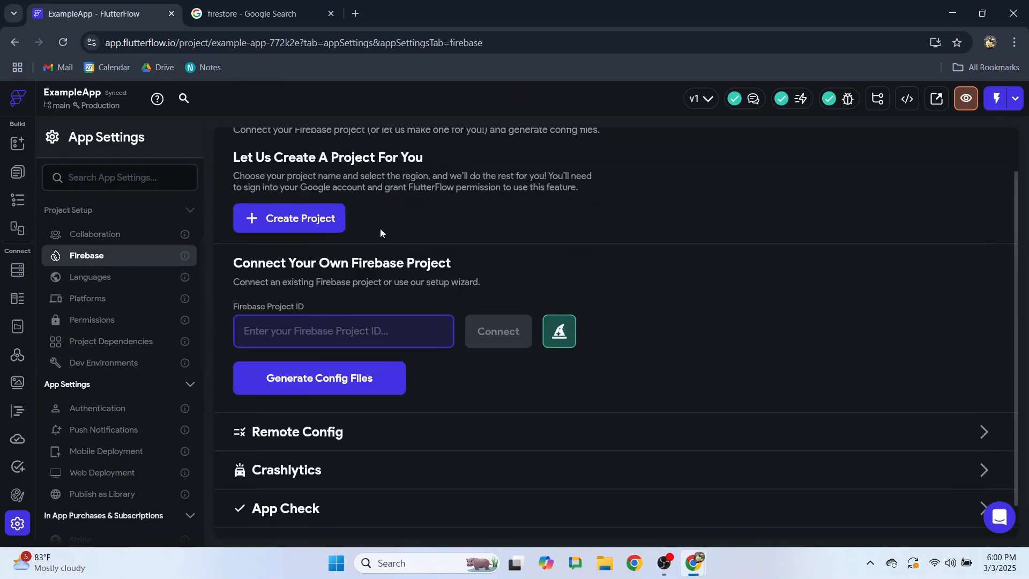
- Create a new Firebase project in region eur3 (Europe) and sign in with Google
click(300, 219)
click(415, 304)
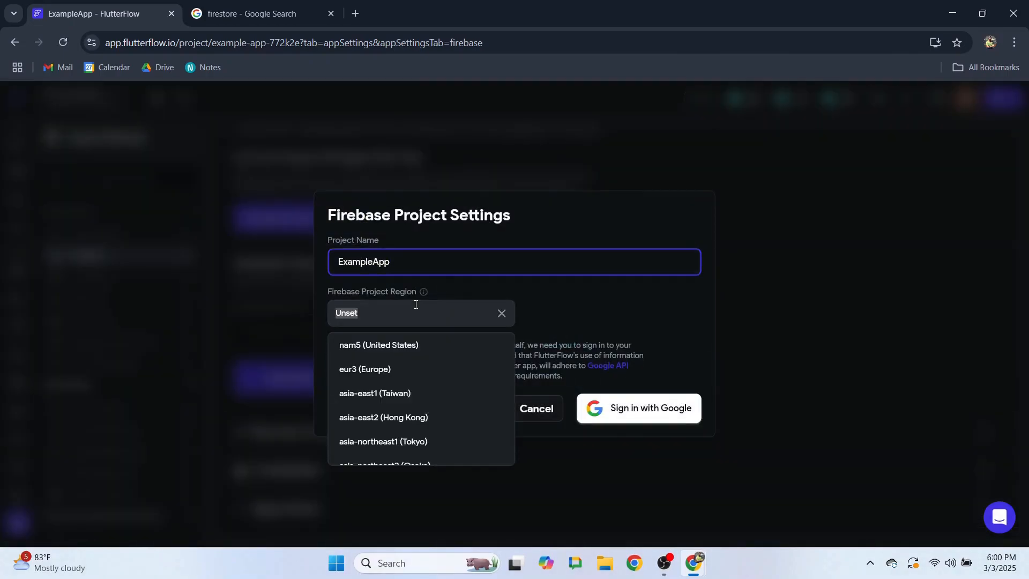
scroll(413, 364, down, 1)
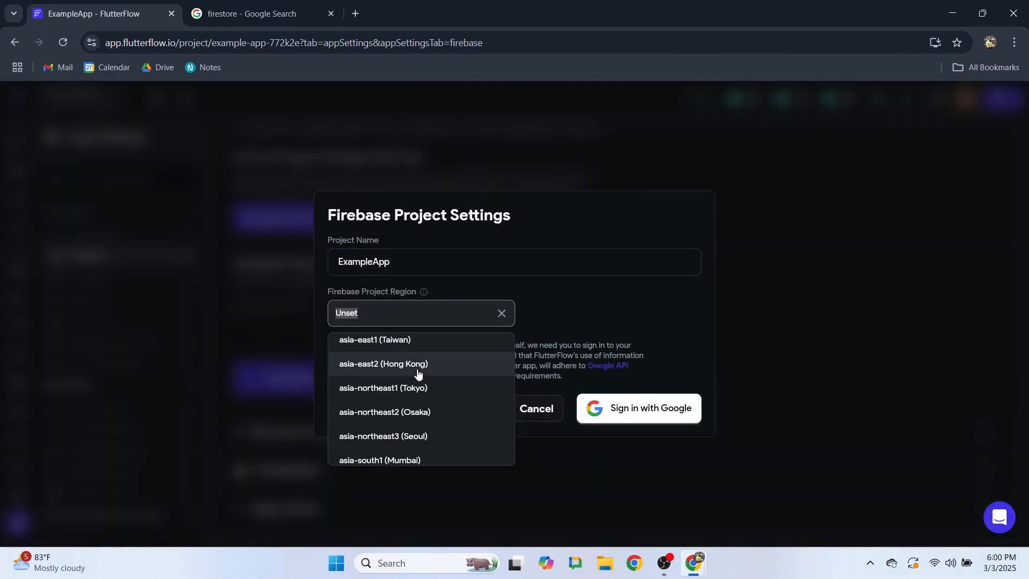
scroll(418, 373, down, 3)
scroll(424, 378, down, 3)
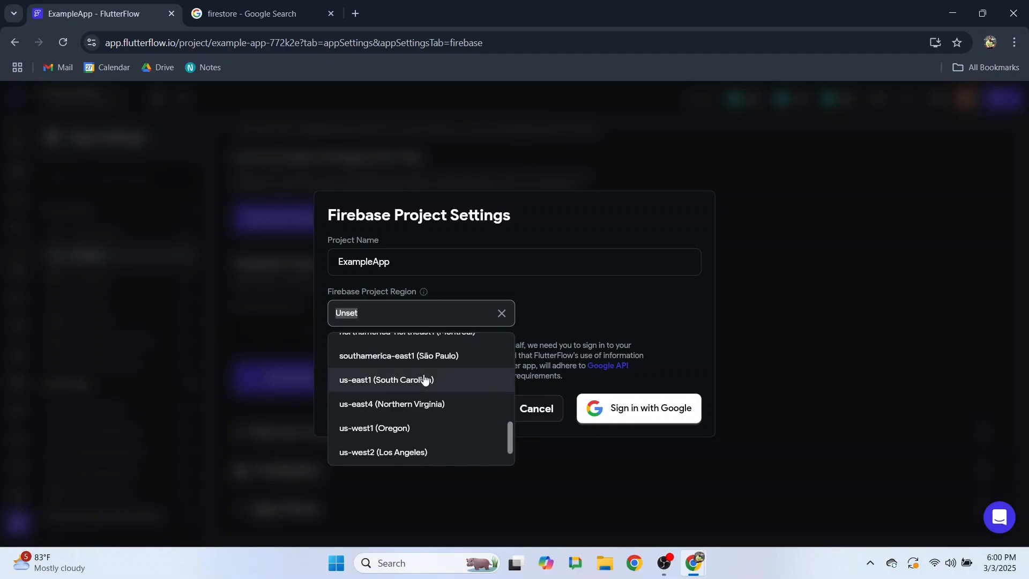
scroll(432, 389, up, 2)
scroll(426, 375, up, 5)
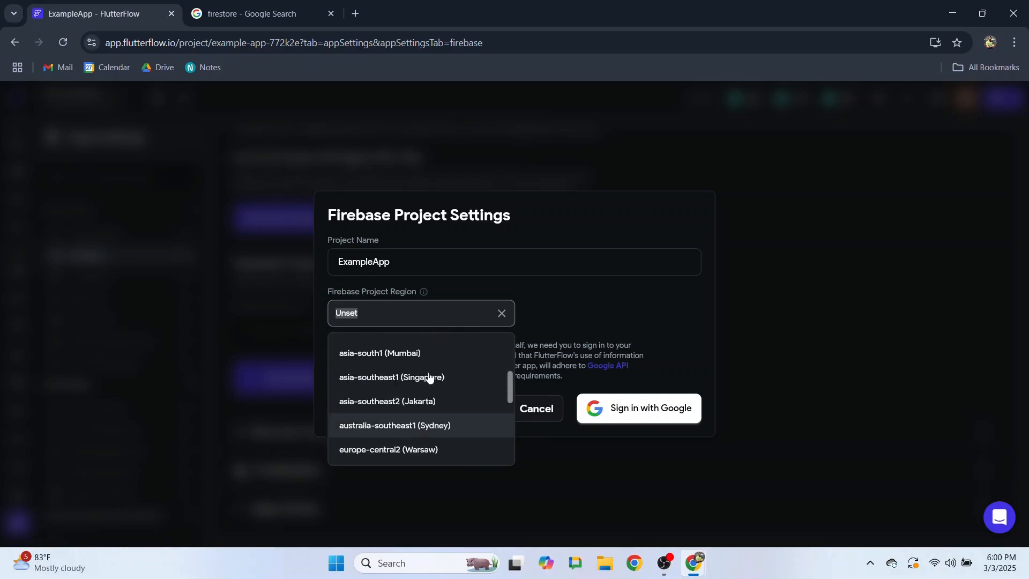
click(415, 370)
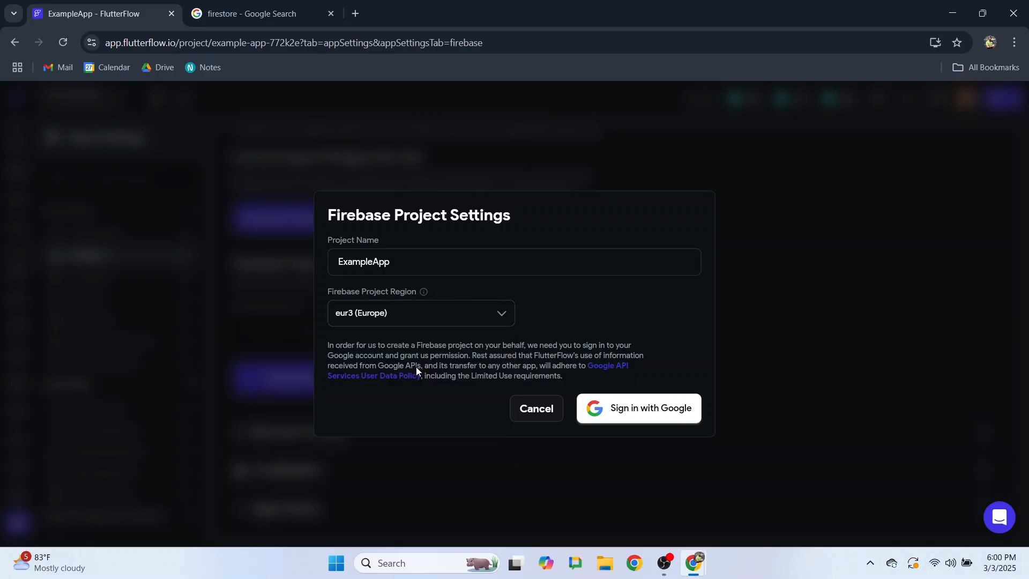
click(639, 412)
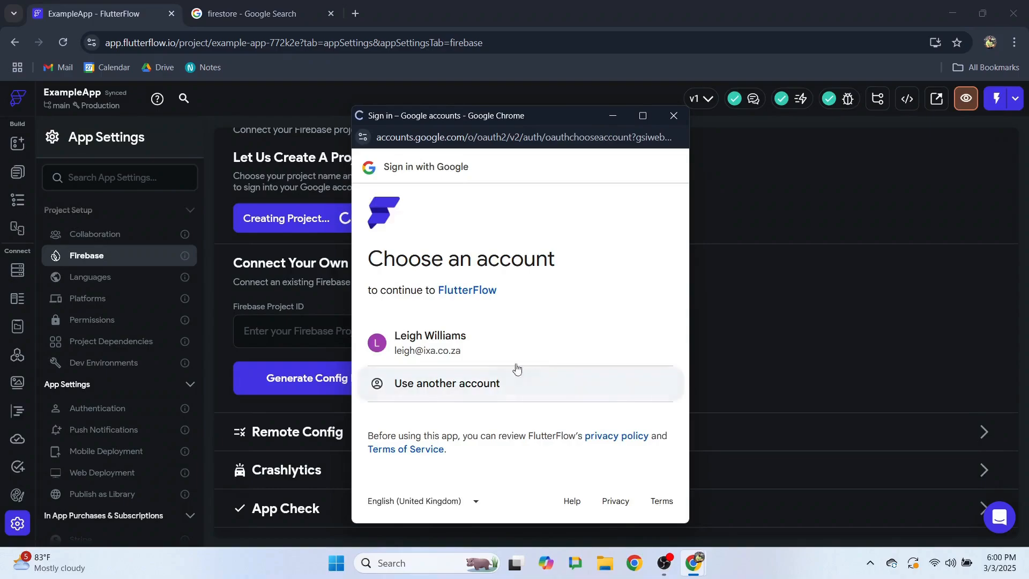
- Choose the Google account so Firebase project example-app-772k2e is created and connected
click(441, 341)
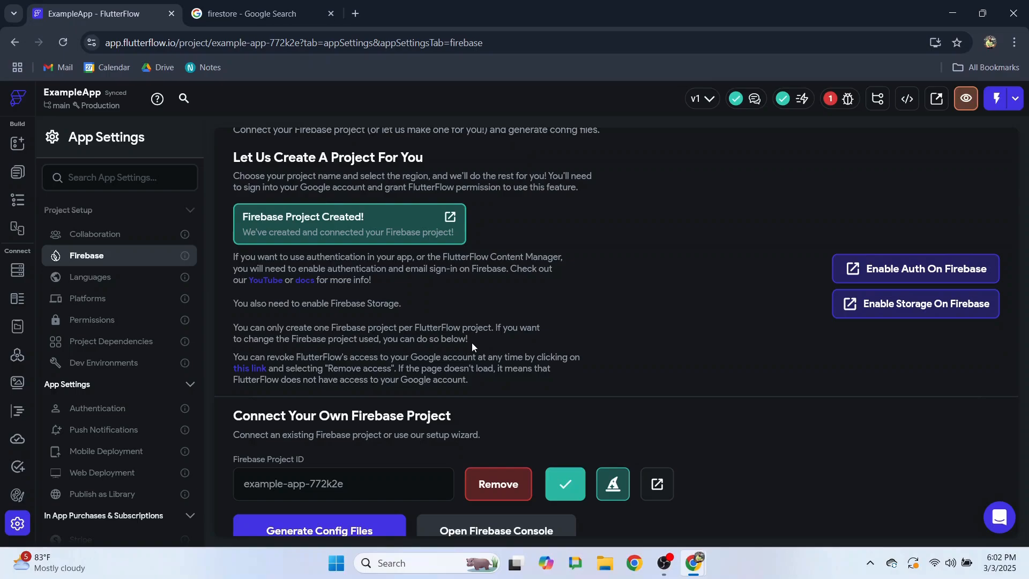
- Advance the Project Setup Wizard to Setup Firebase and launch Firebase Authentication
scroll(569, 352, down, 2)
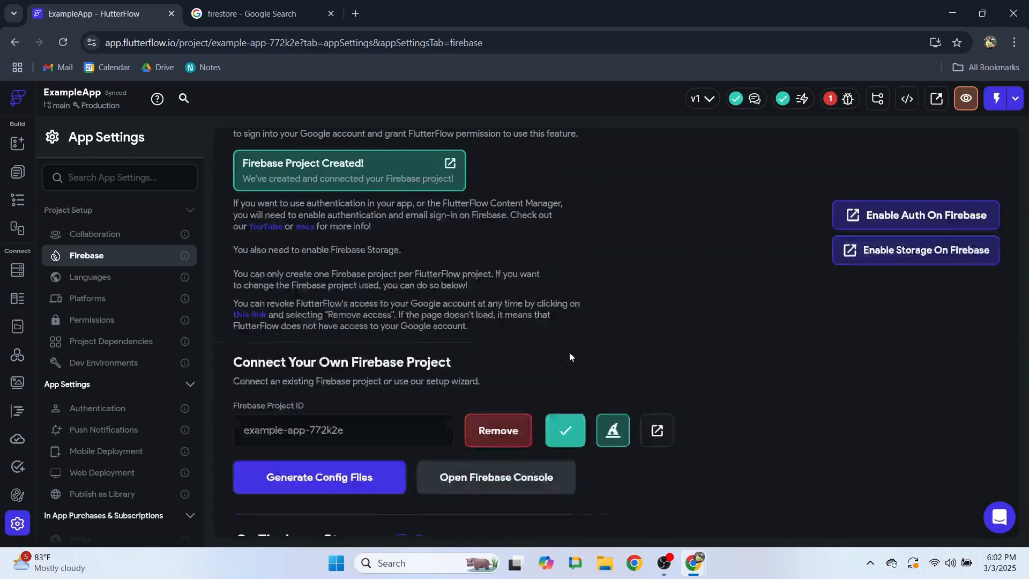
scroll(732, 406, down, 1)
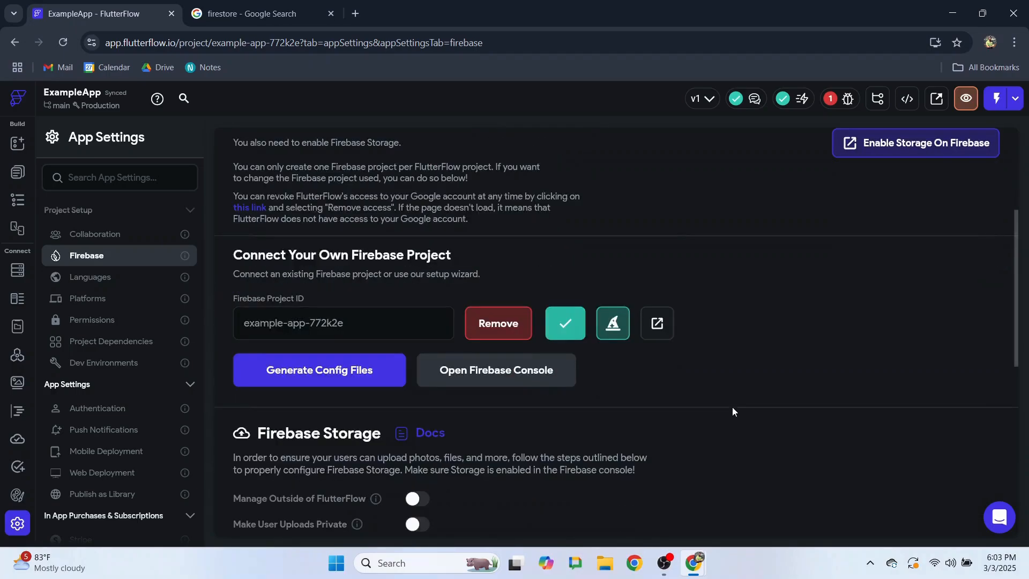
click(613, 326)
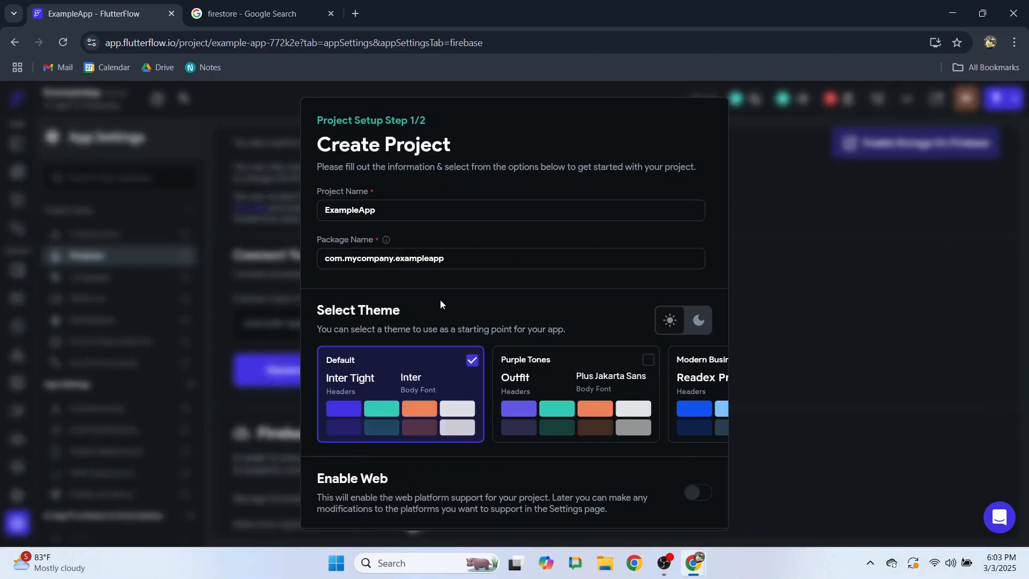
scroll(439, 300, down, 2)
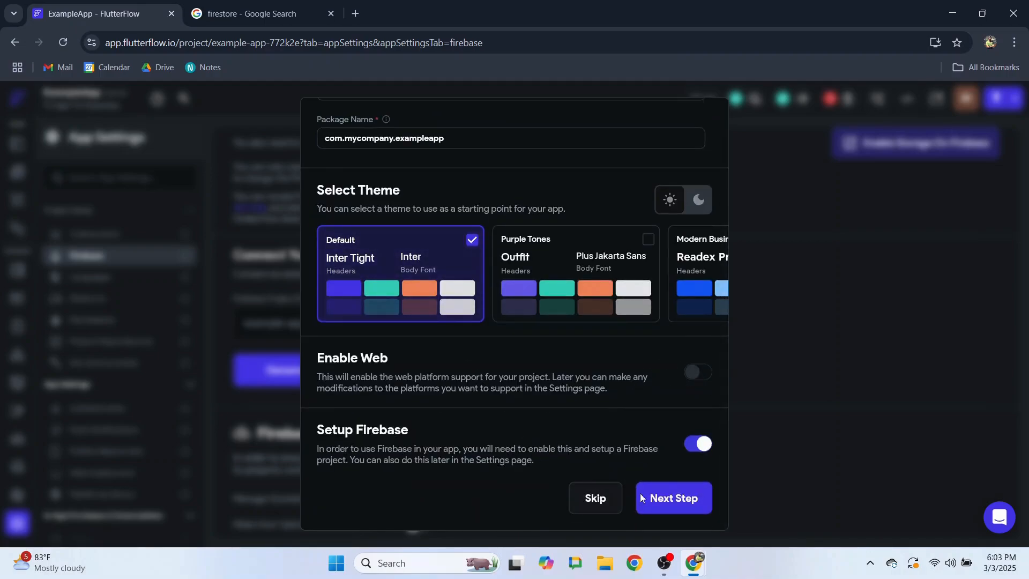
click(674, 499)
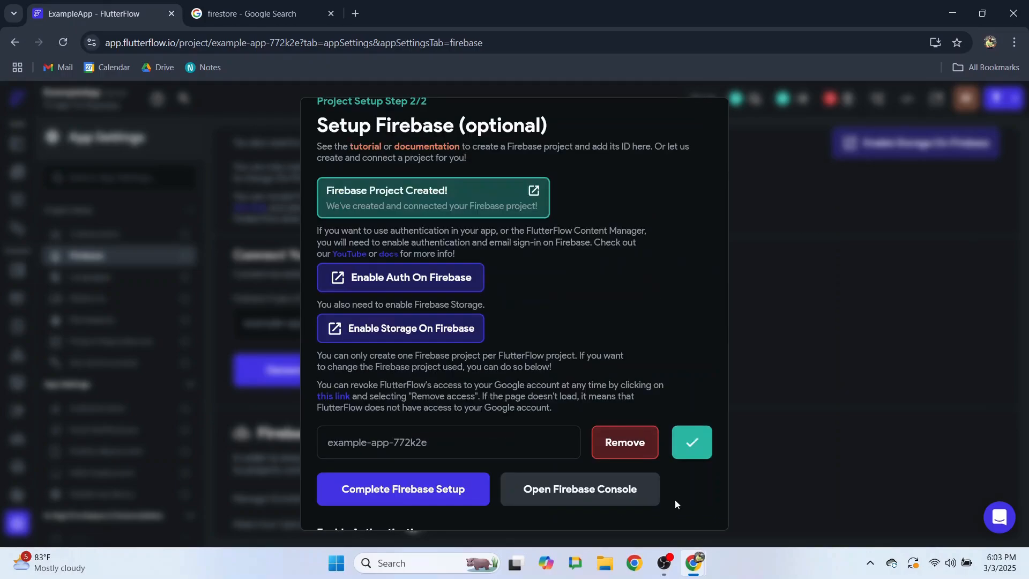
click(388, 284)
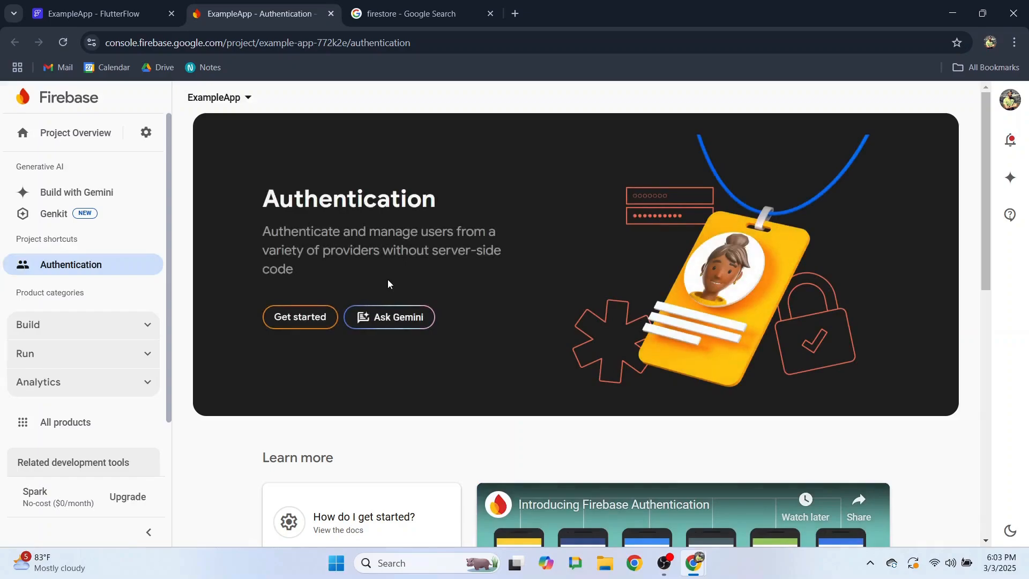
- Get Firebase Authentication started for ExampleApp, then return to the FlutterFlow tab
click(294, 324)
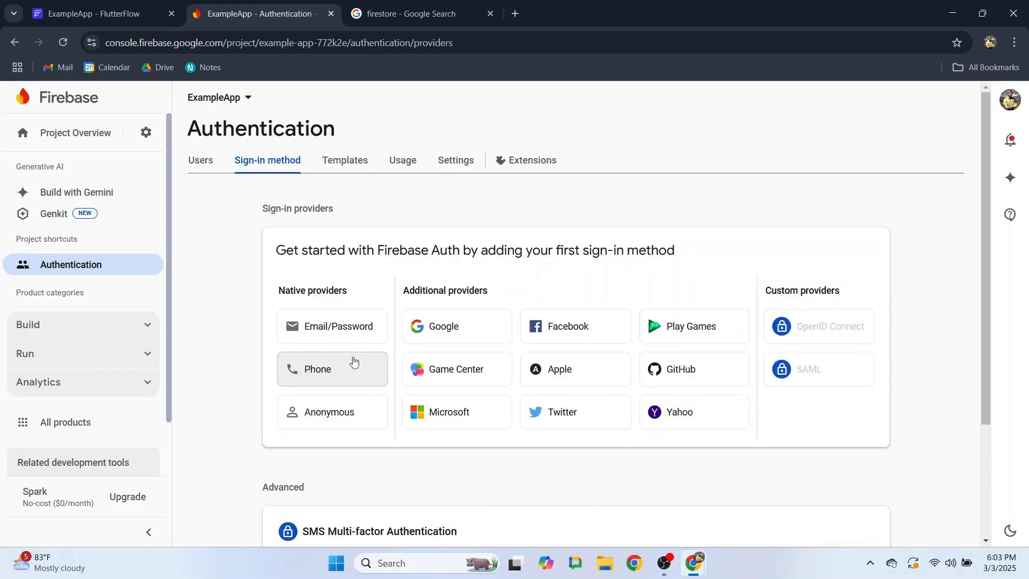
click(114, 9)
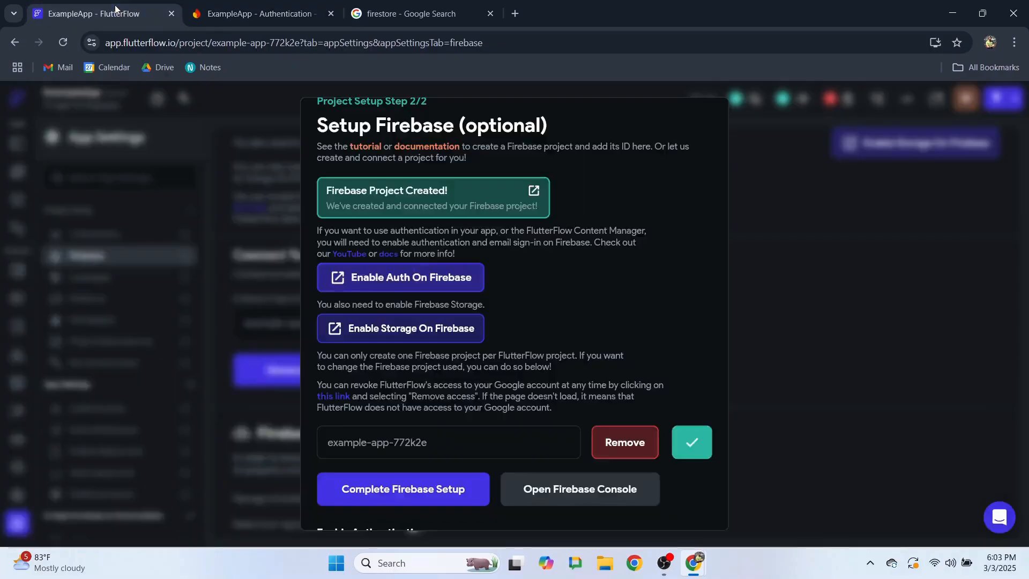
- Launch Firebase Storage for ExampleApp and bring up the Spark/Blaze plan upgrade options
click(416, 328)
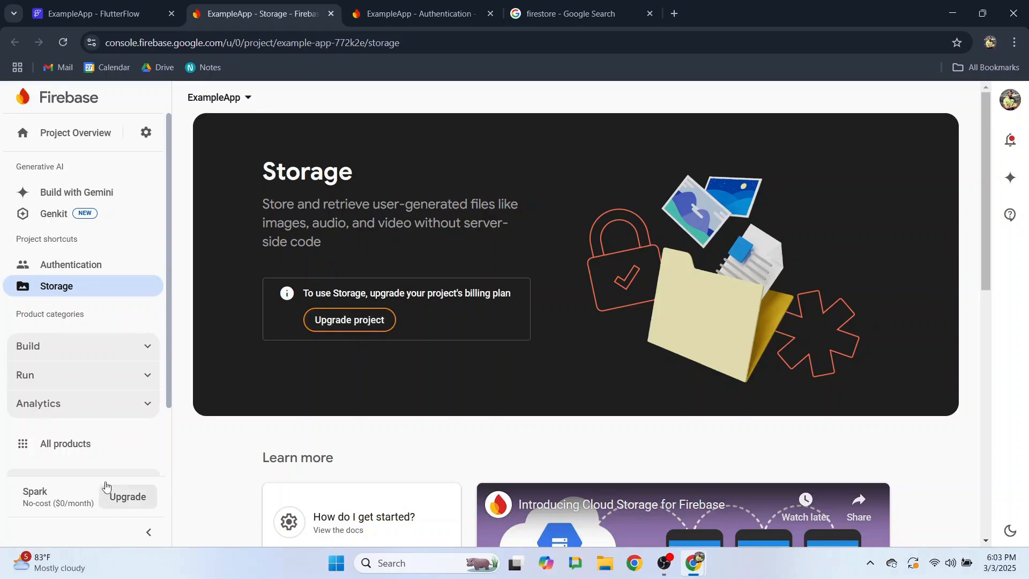
click(123, 498)
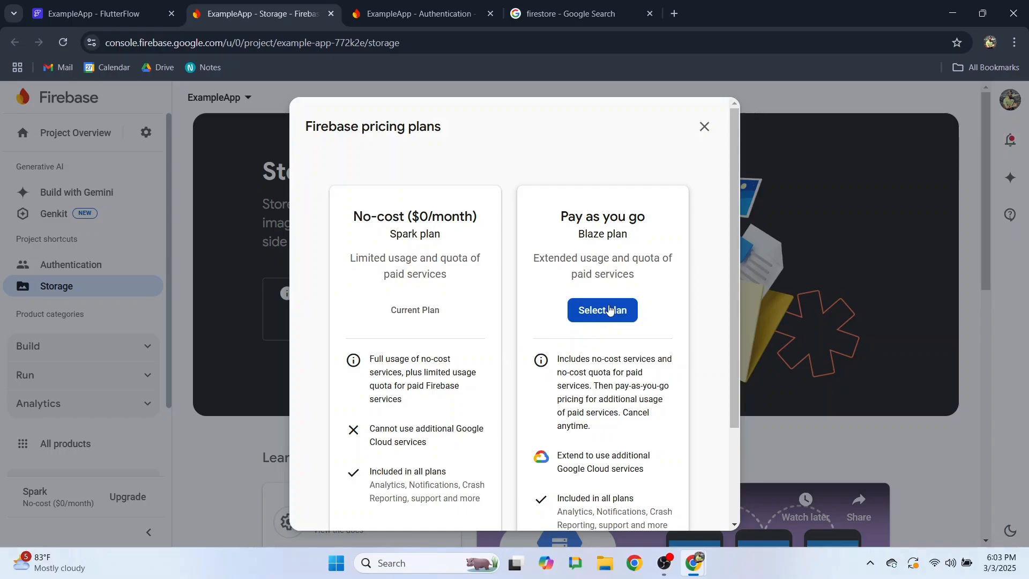
- Switch to the Blaze plan using the existing Firebase Payment billing account and a 25 USD budget
click(602, 315)
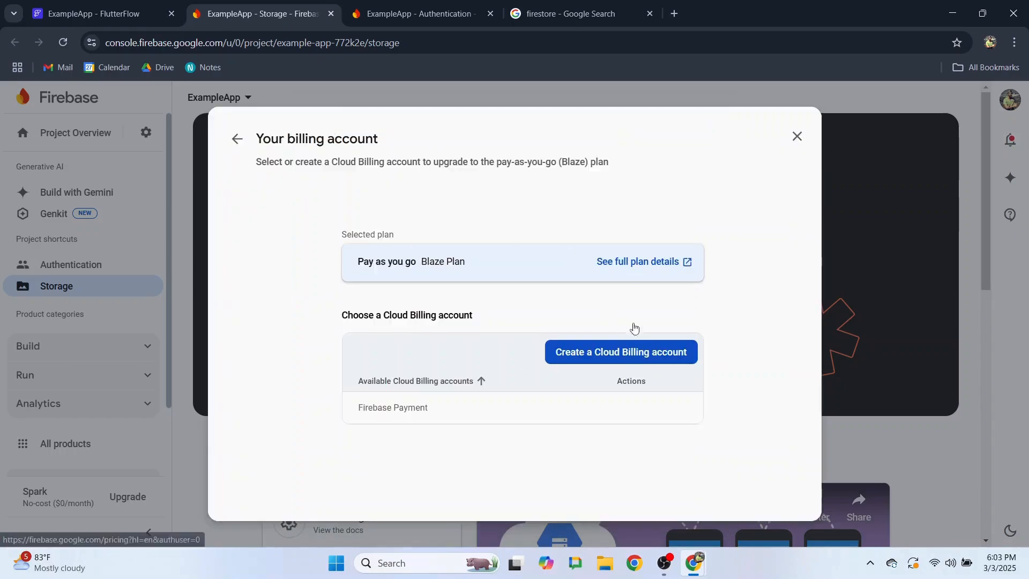
click(635, 415)
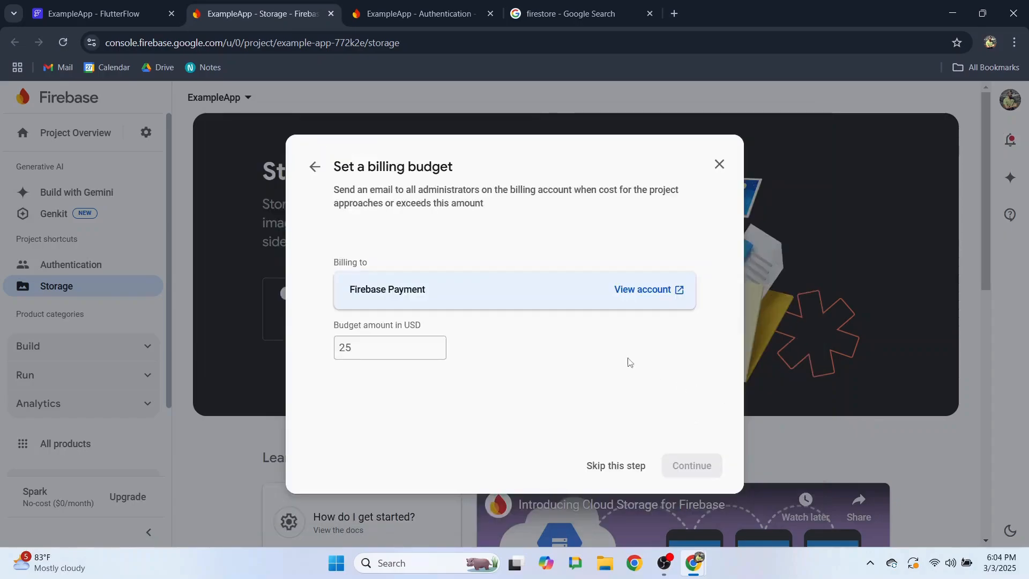
click(357, 348)
text(25)
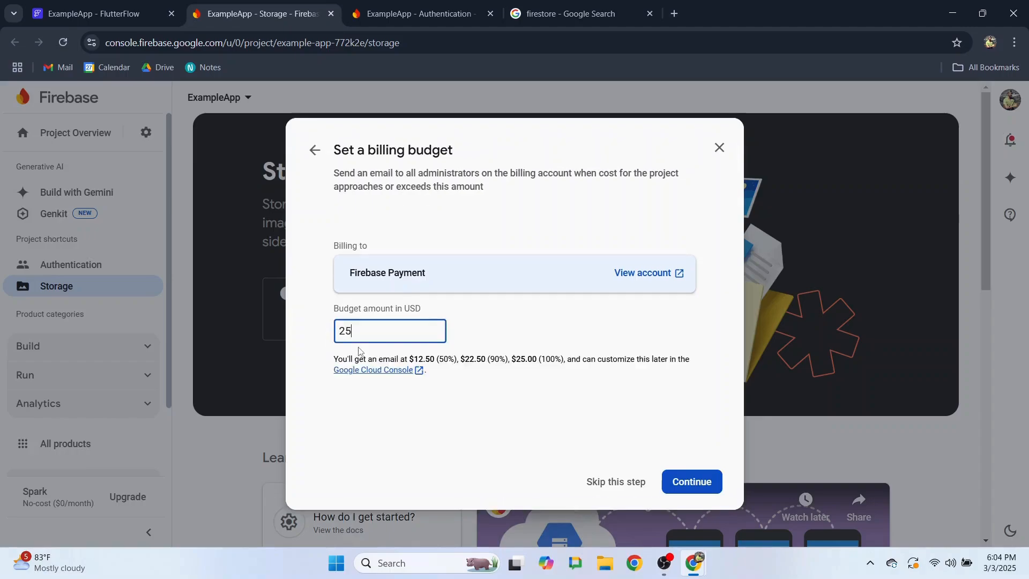
click(697, 482)
scroll(683, 482, down, 1)
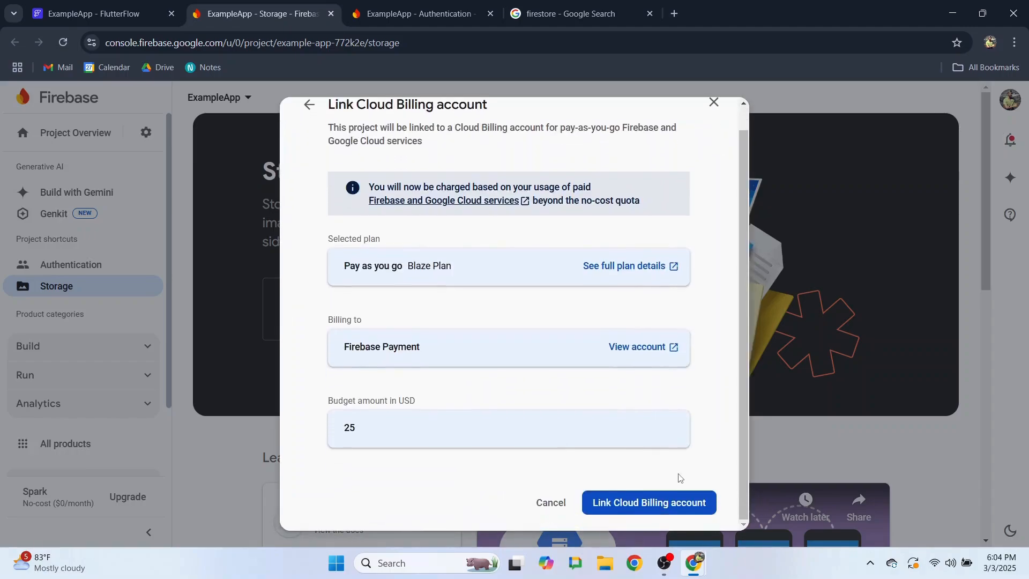
click(645, 505)
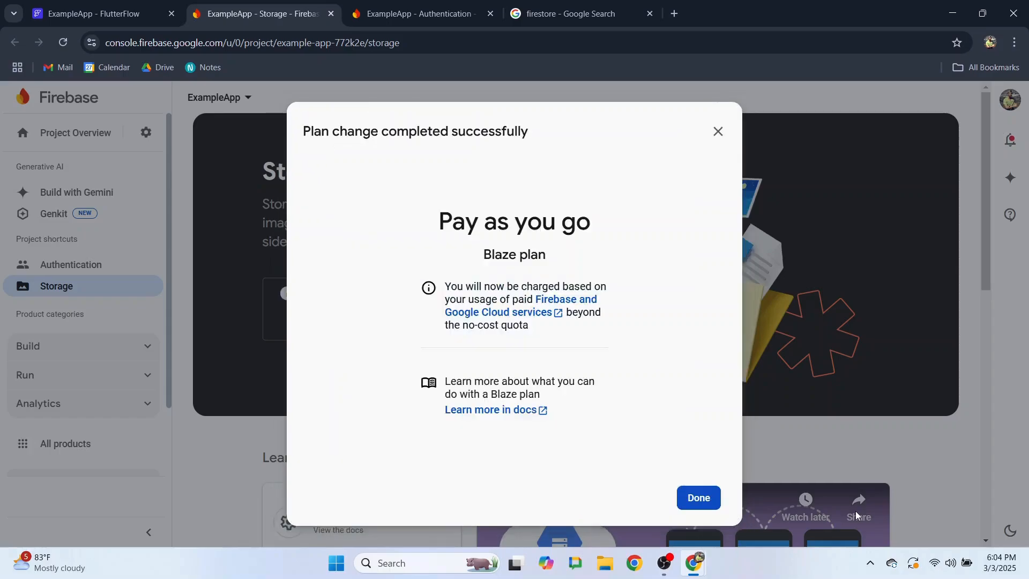
click(698, 498)
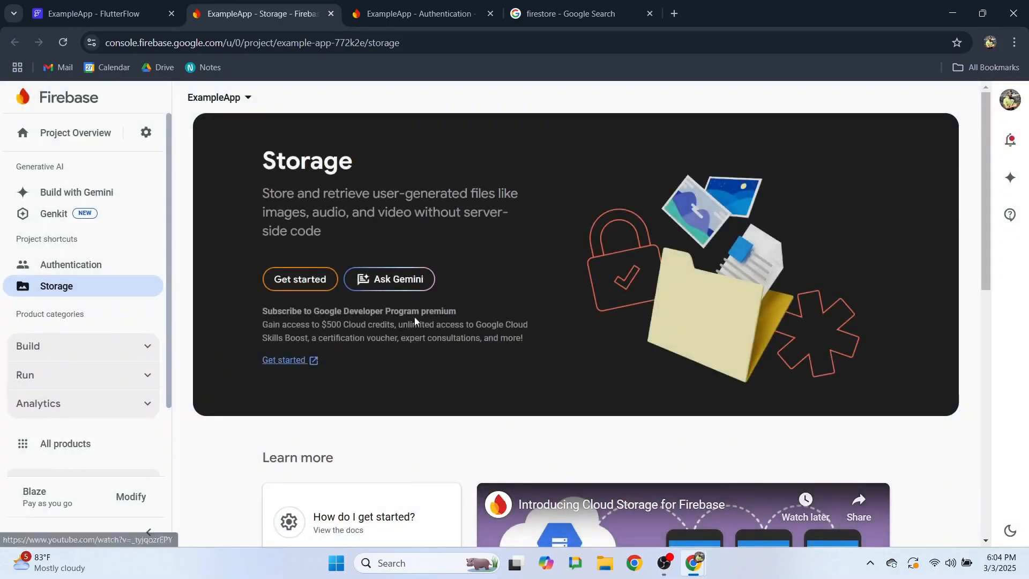
- Create the default Storage bucket in US-CENTRAL1 with test-mode security rules
click(304, 281)
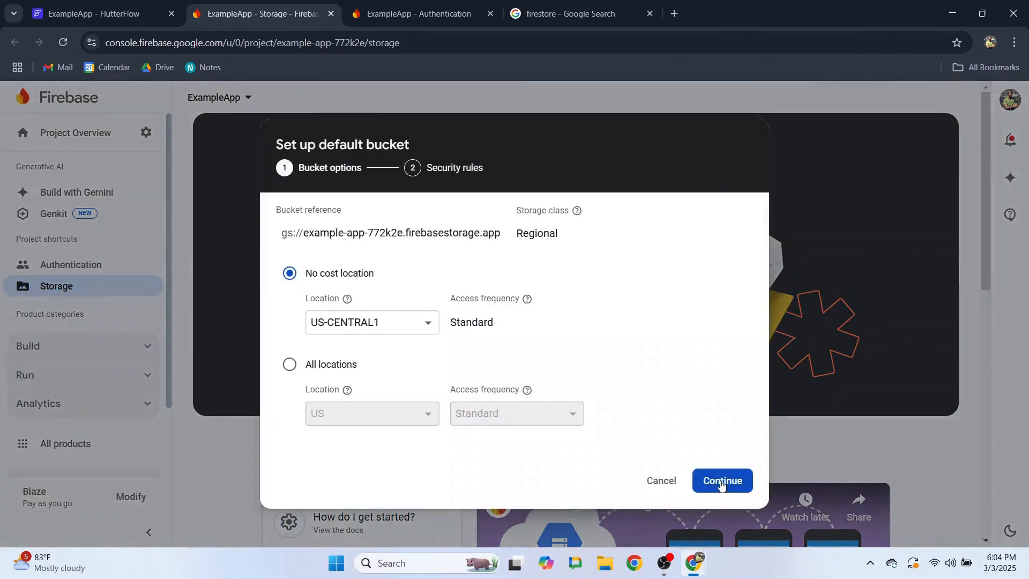
click(388, 321)
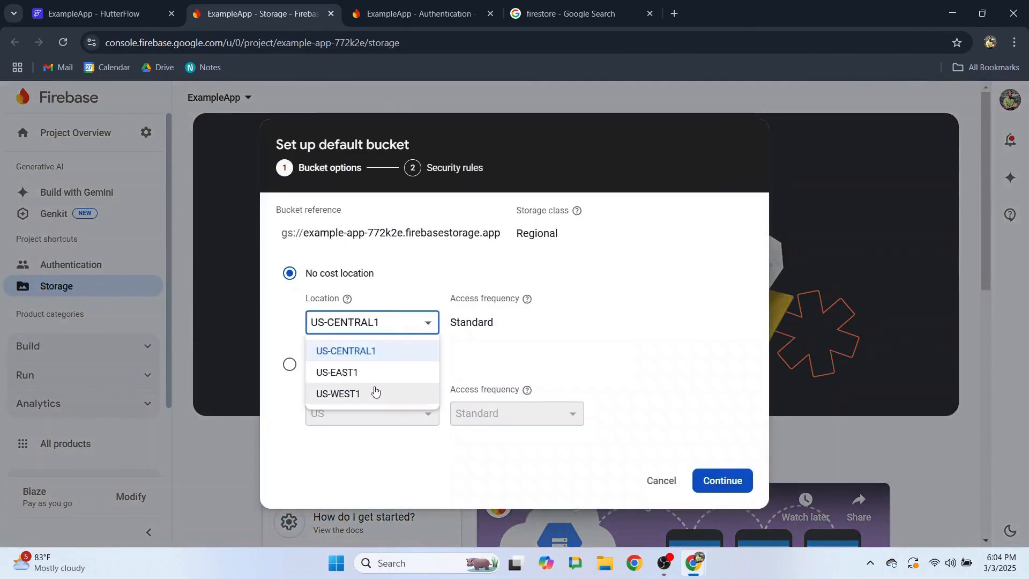
click(602, 348)
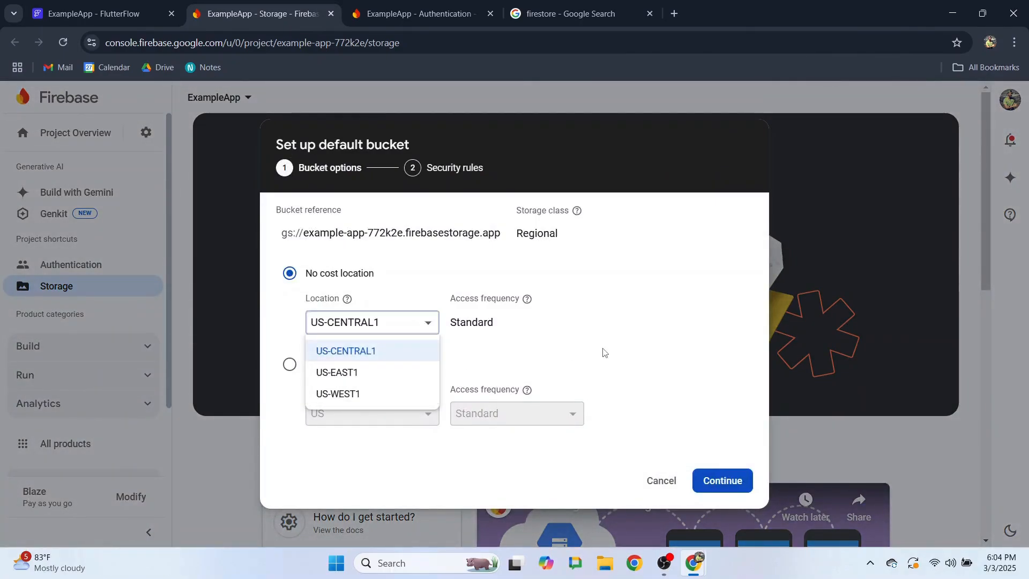
click(710, 492)
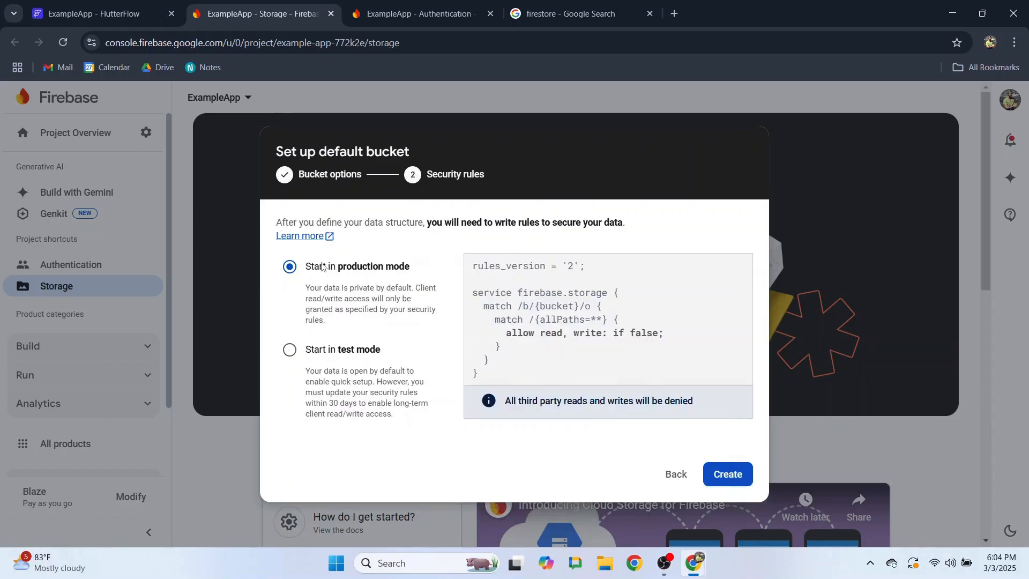
click(289, 354)
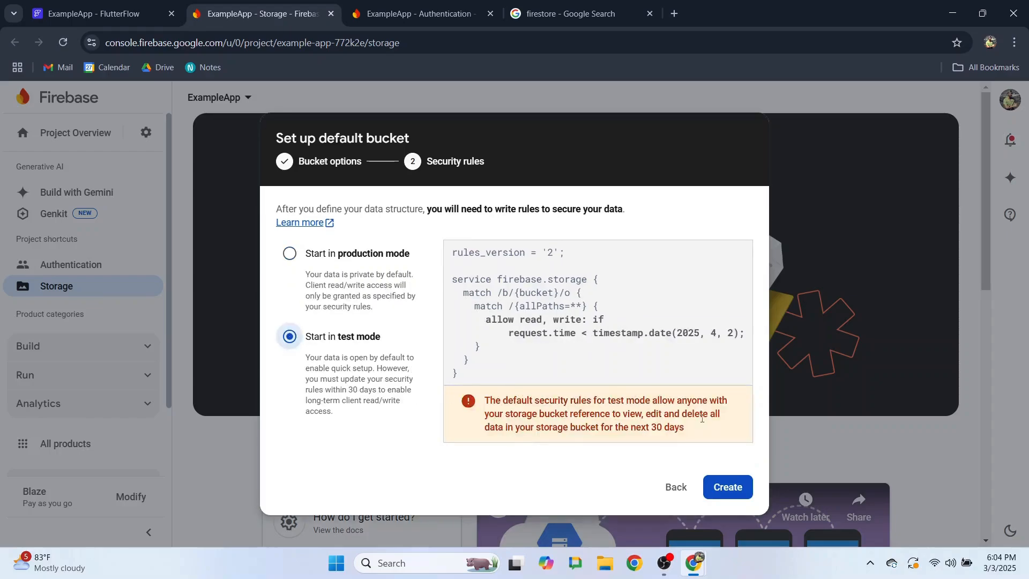
click(729, 486)
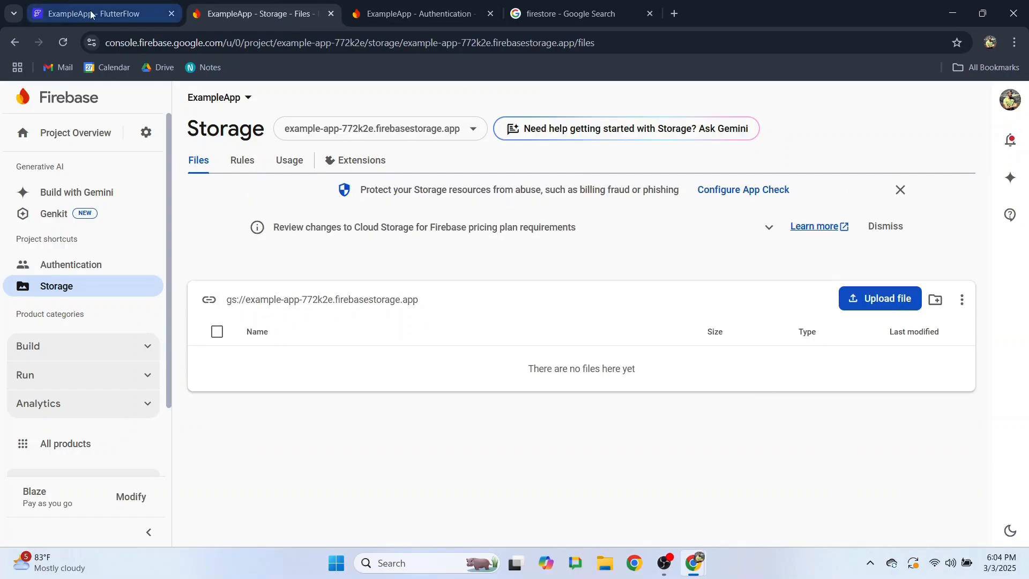
- Return to FlutterFlow's Firebase setup step
click(108, 14)
scroll(495, 309, down, 3)
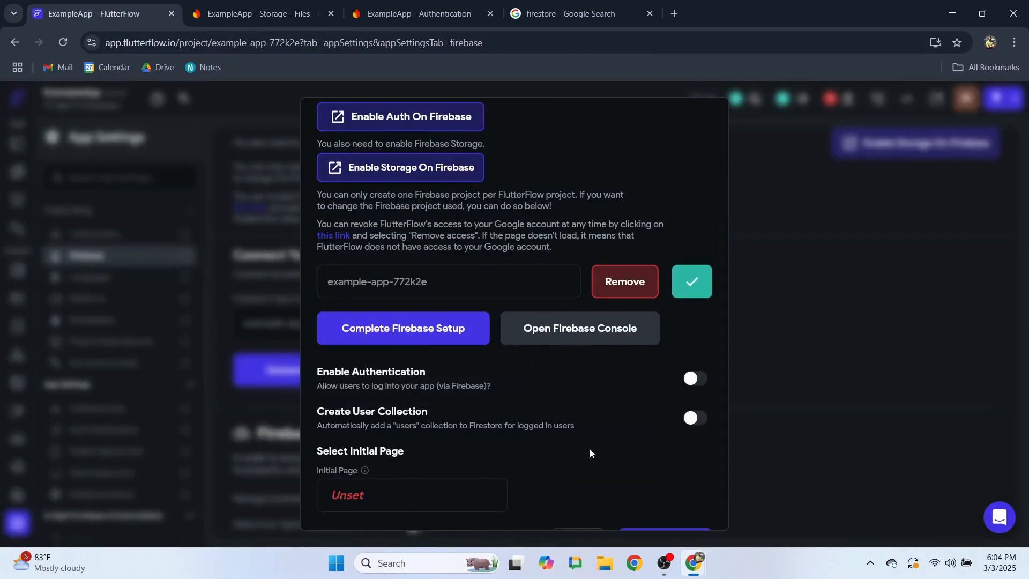
scroll(589, 448, down, 1)
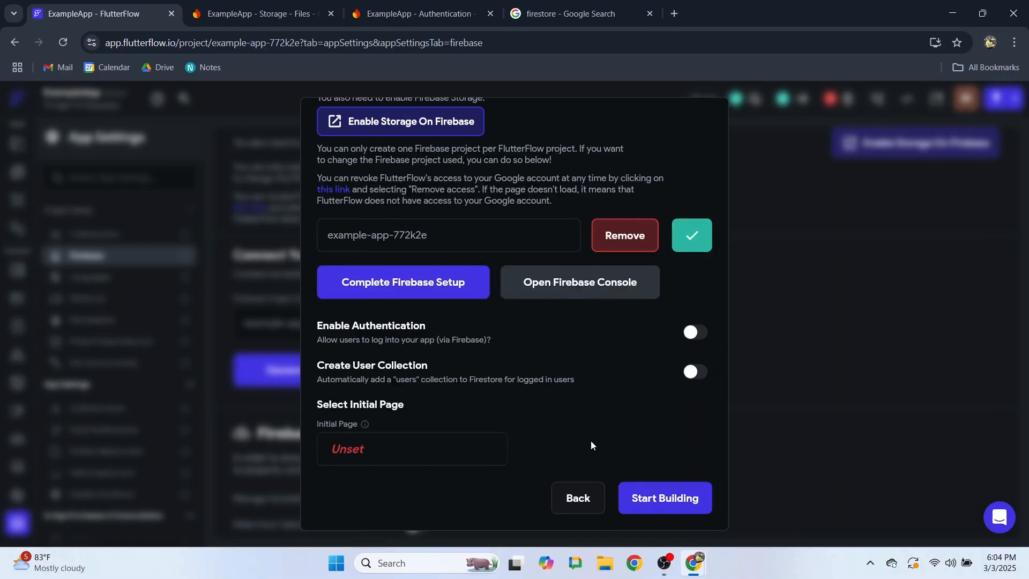
- Enable authentication and the users collection, and create a blank Login page as entry page
click(695, 333)
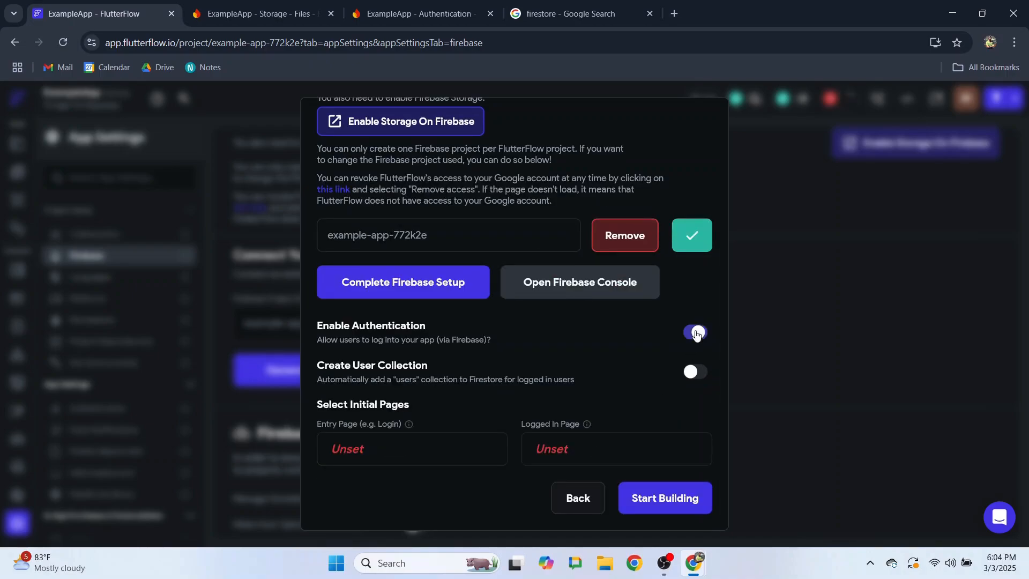
click(695, 375)
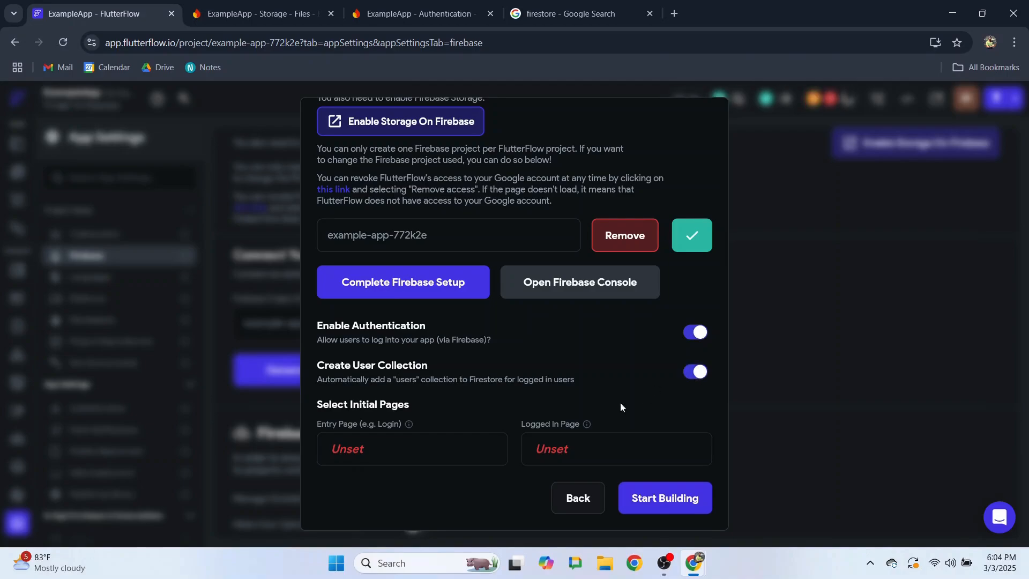
click(476, 448)
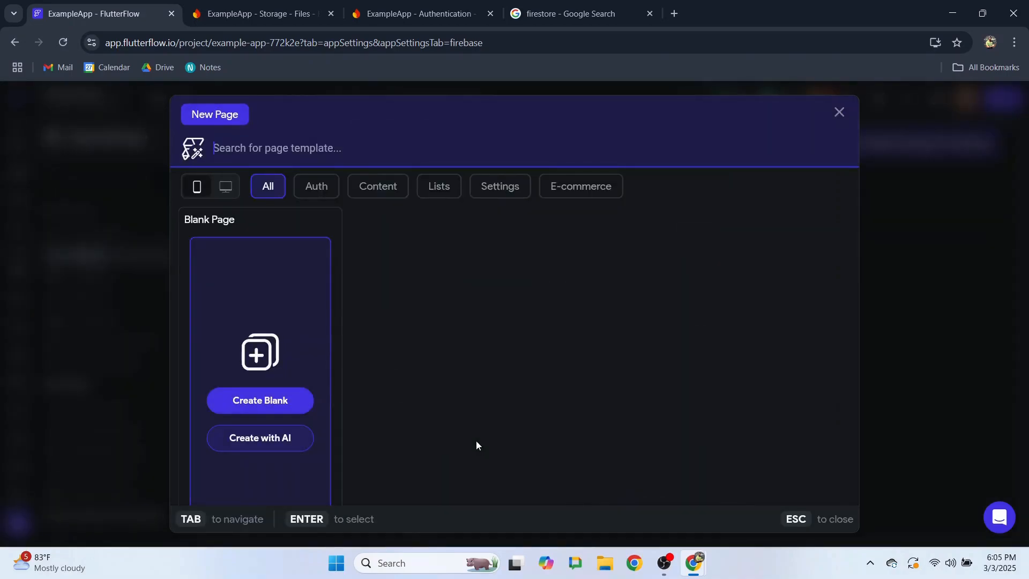
click(262, 405)
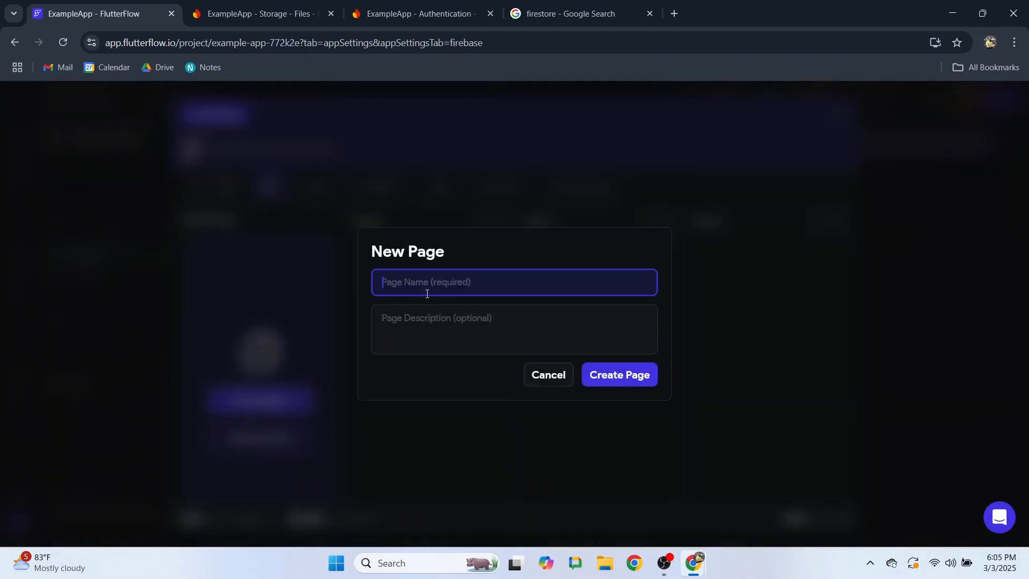
text(Login)
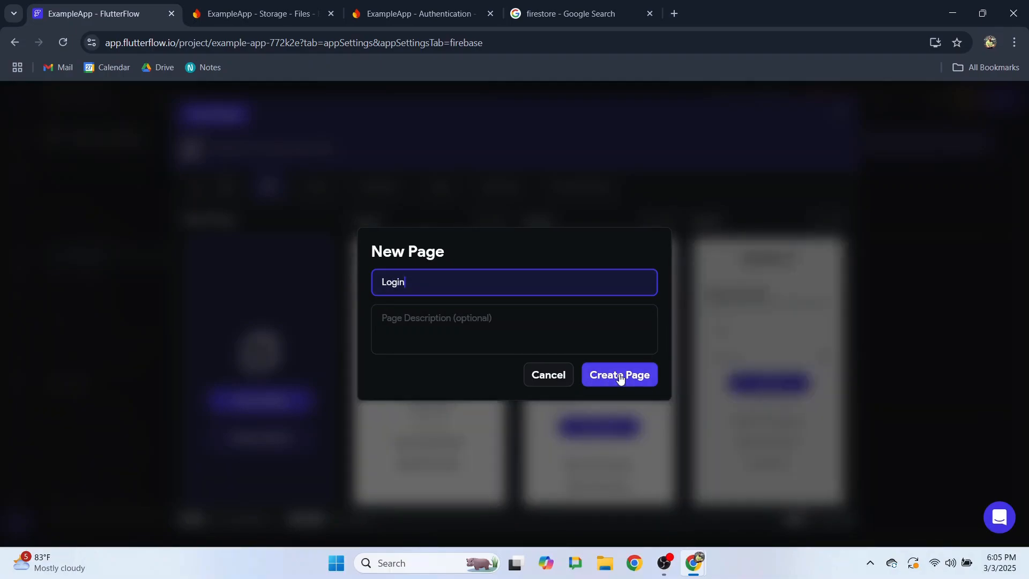
click(620, 374)
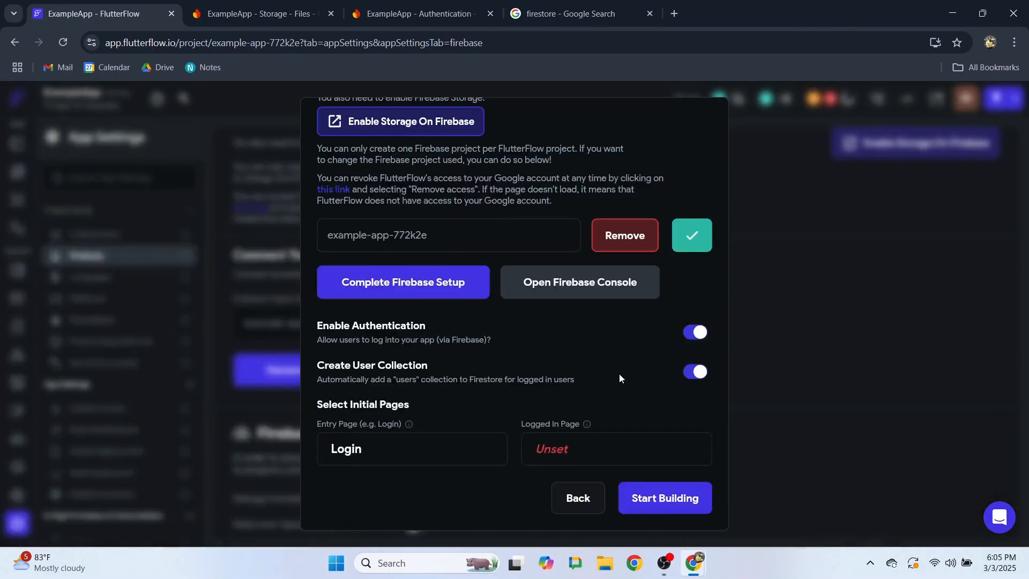
- Create a blank Home page as the logged-in page
click(555, 449)
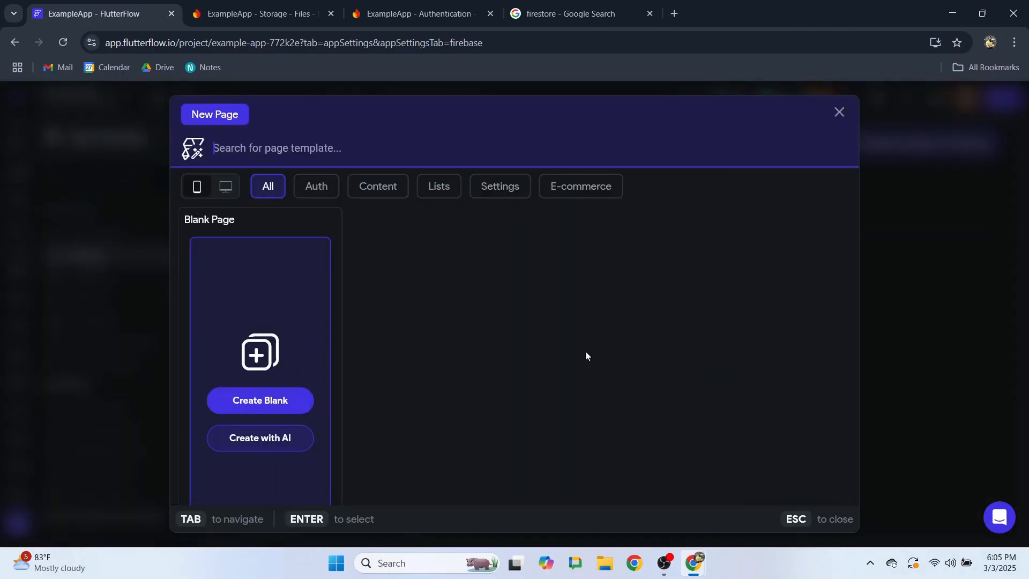
click(265, 404)
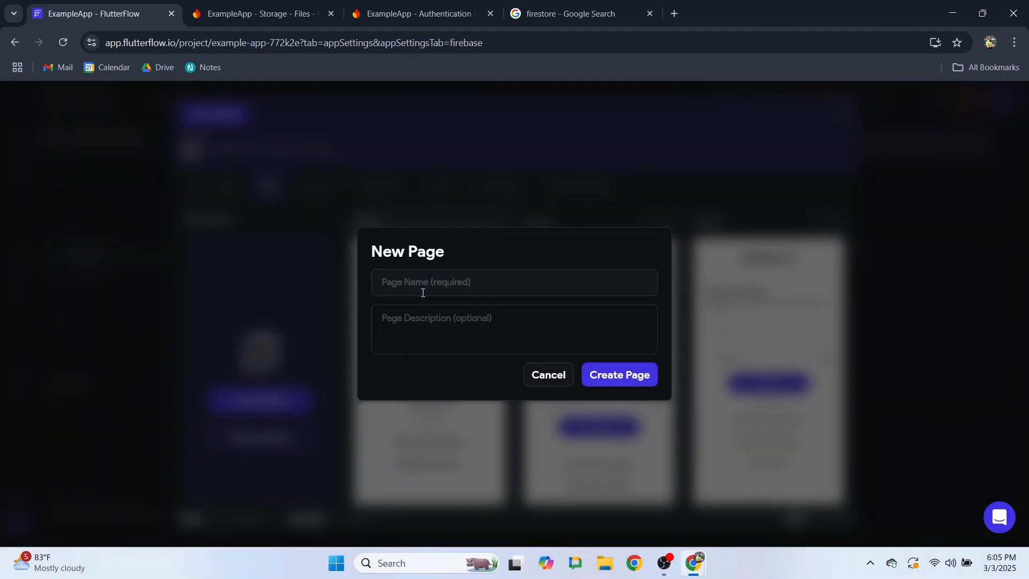
click(423, 292)
text(H)
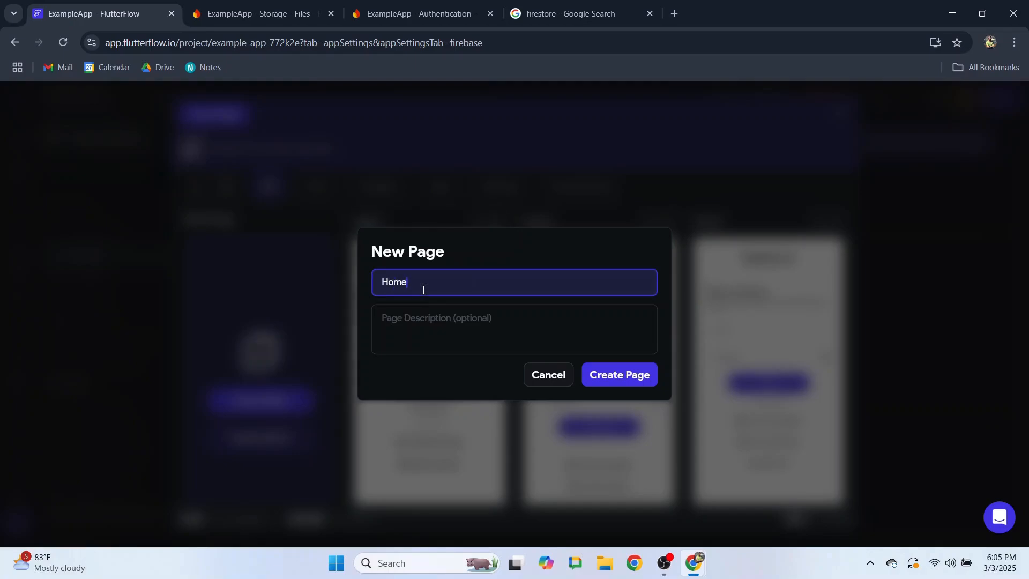
text(ome)
click(623, 378)
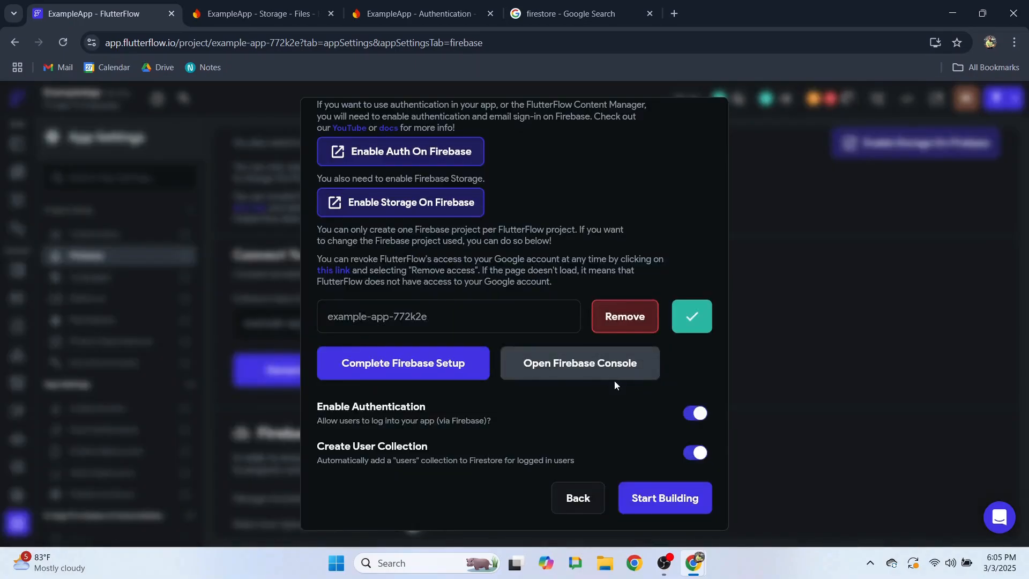
- Generate Firebase config files for package com.mycompany.exampleapp, nickname ExampleApp
scroll(578, 490, up, 3)
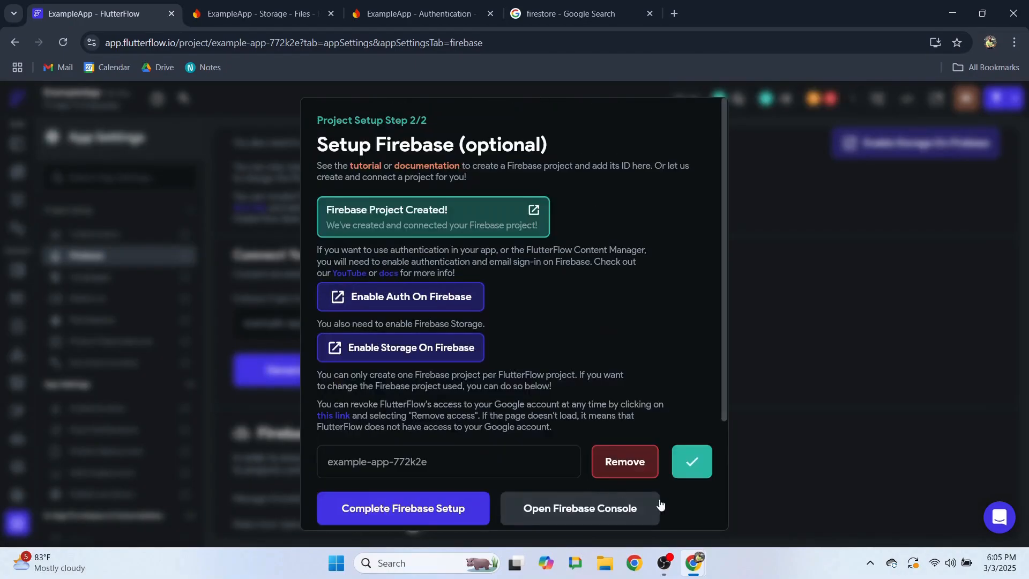
scroll(522, 462, down, 2)
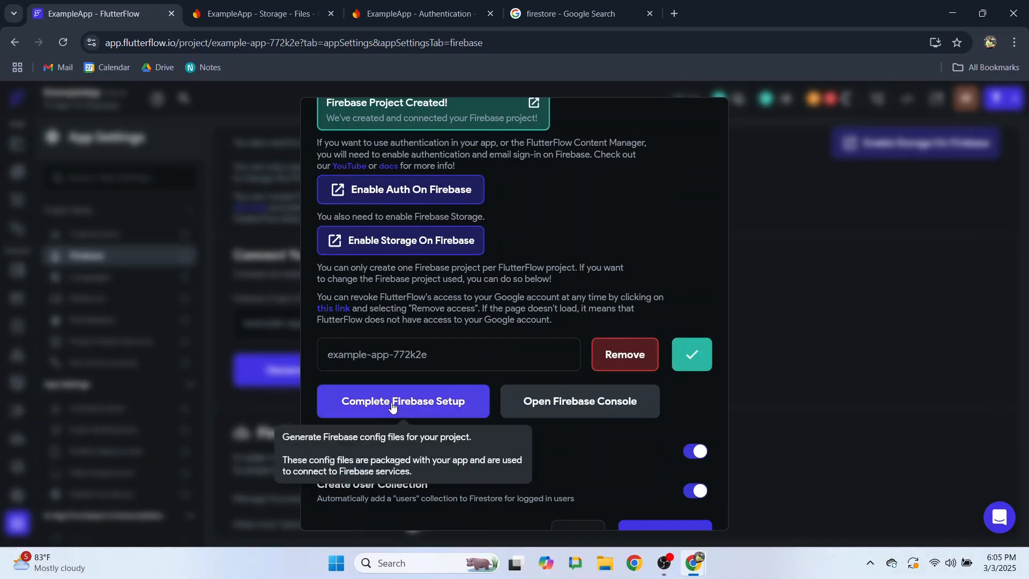
click(475, 406)
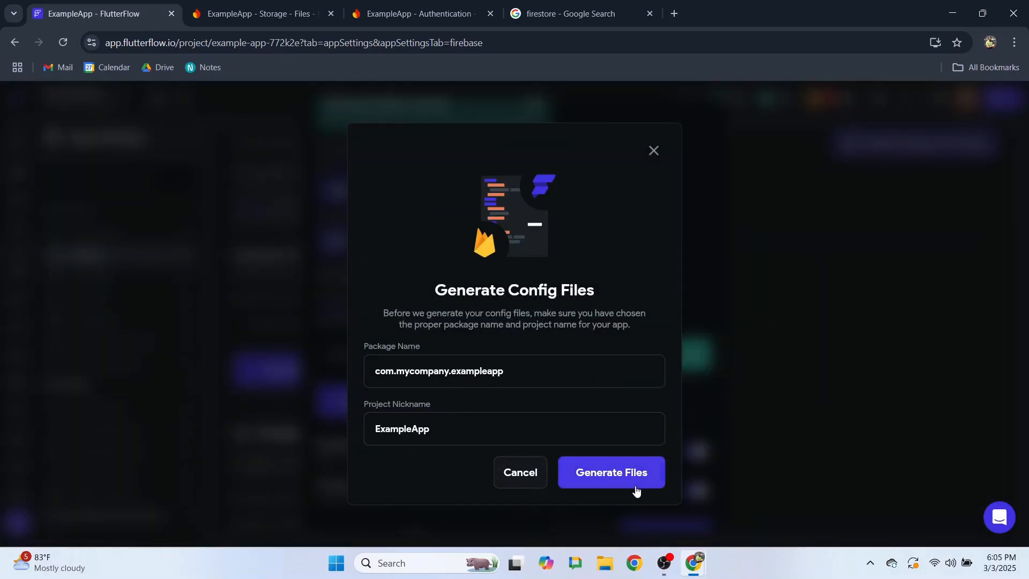
click(622, 472)
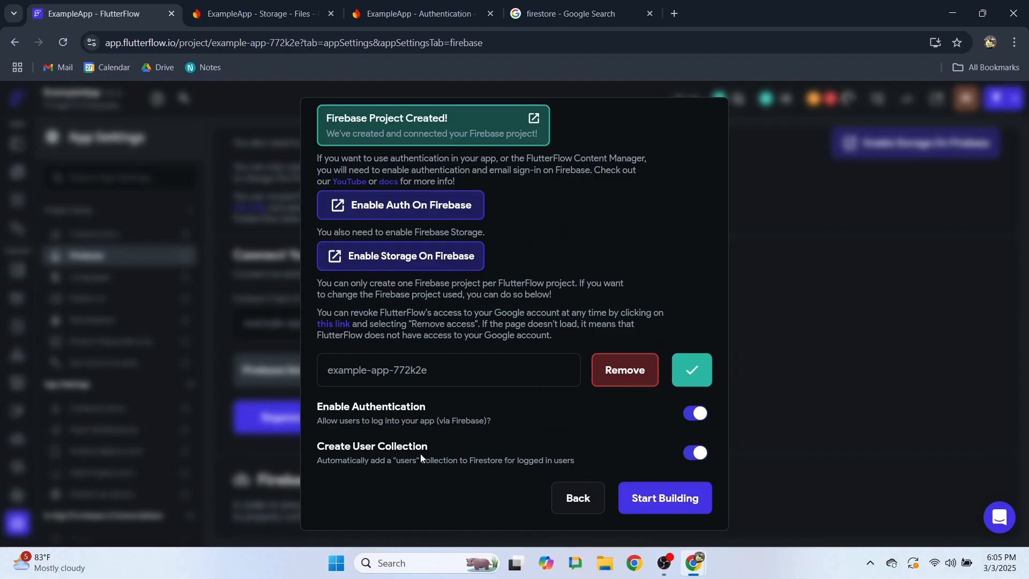
- Finish the Firebase setup and deploy the Firebase Storage rules
click(664, 502)
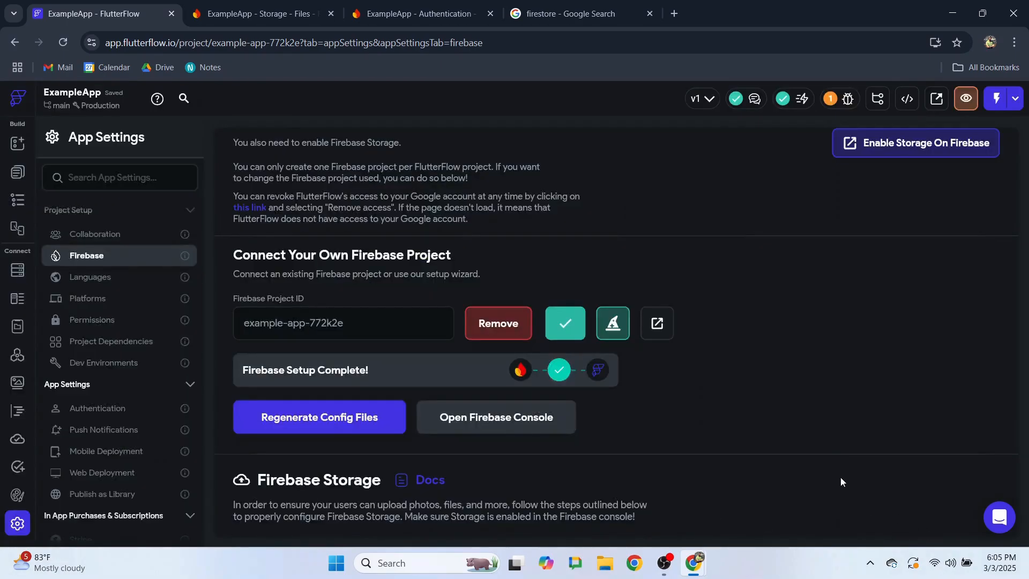
scroll(801, 463, down, 4)
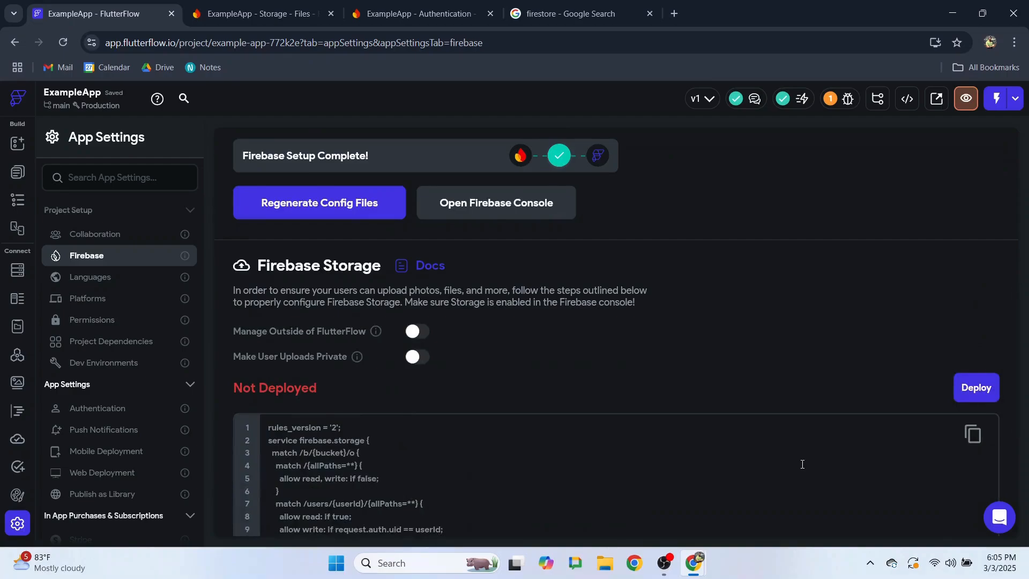
scroll(802, 464, down, 1)
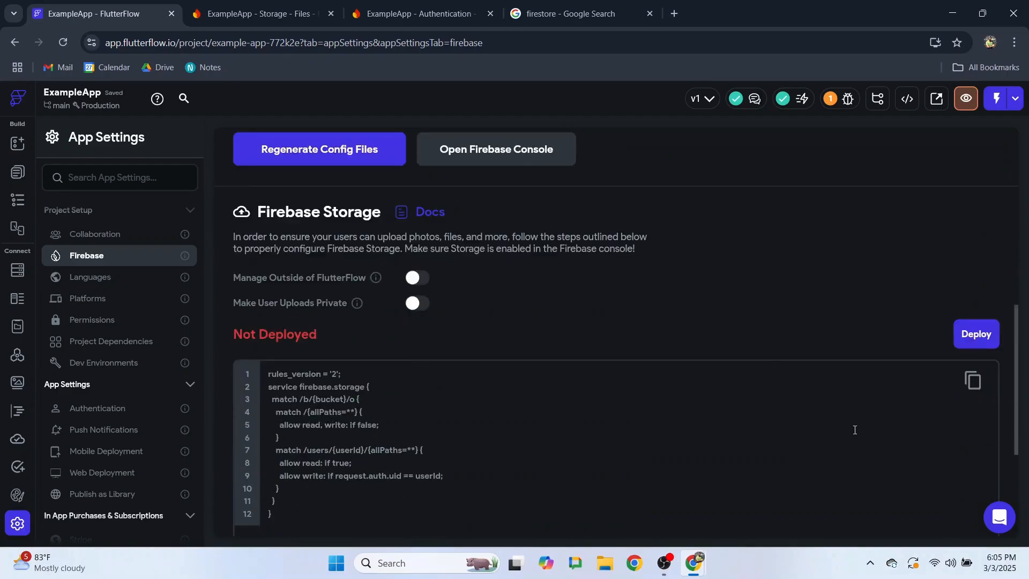
click(979, 339)
click(609, 343)
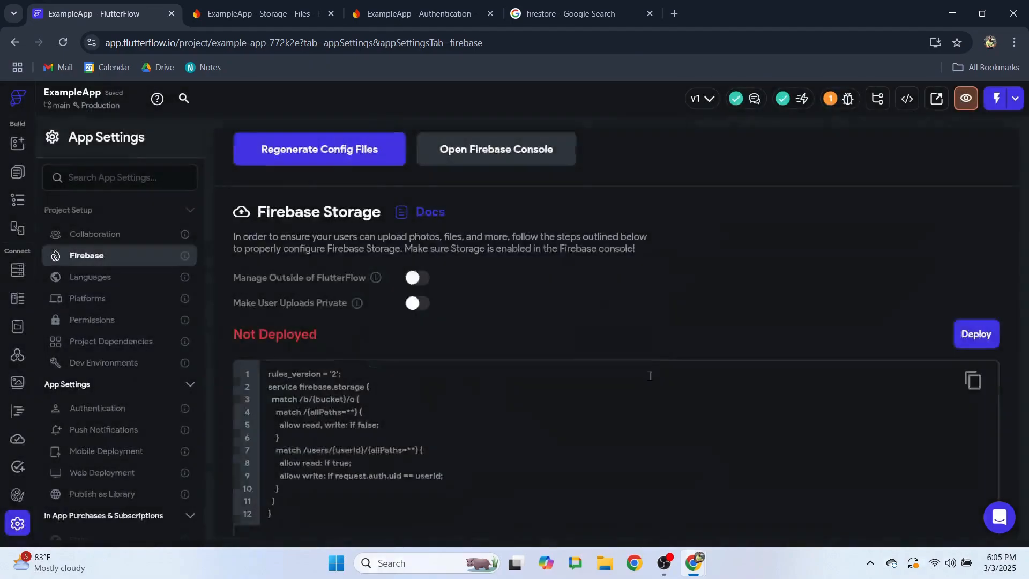
- Remove the current Firebase project from ExampleApp and return to the Firebase Authentication page
scroll(654, 380, down, 1)
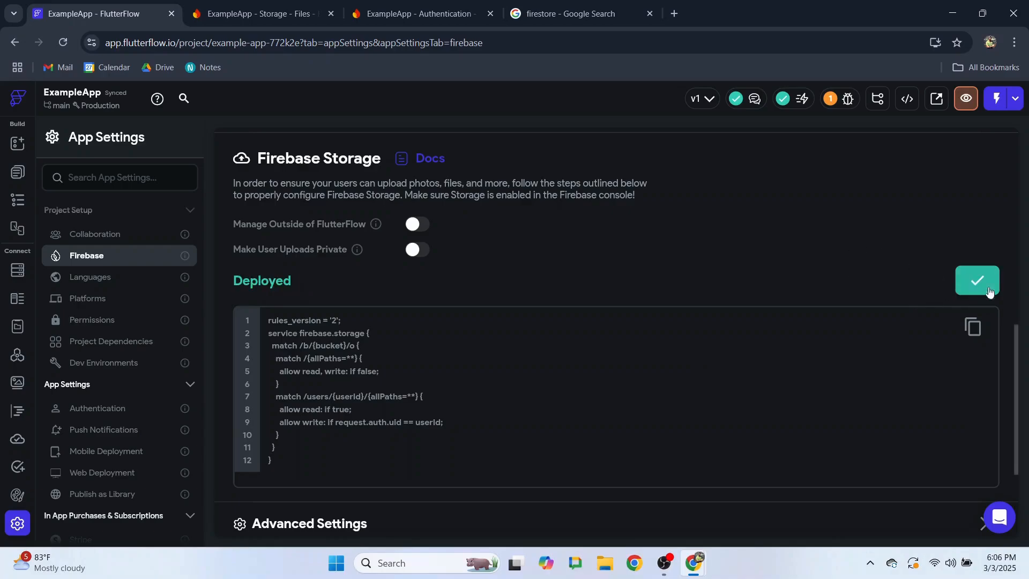
scroll(602, 341, down, 1)
scroll(601, 341, down, 2)
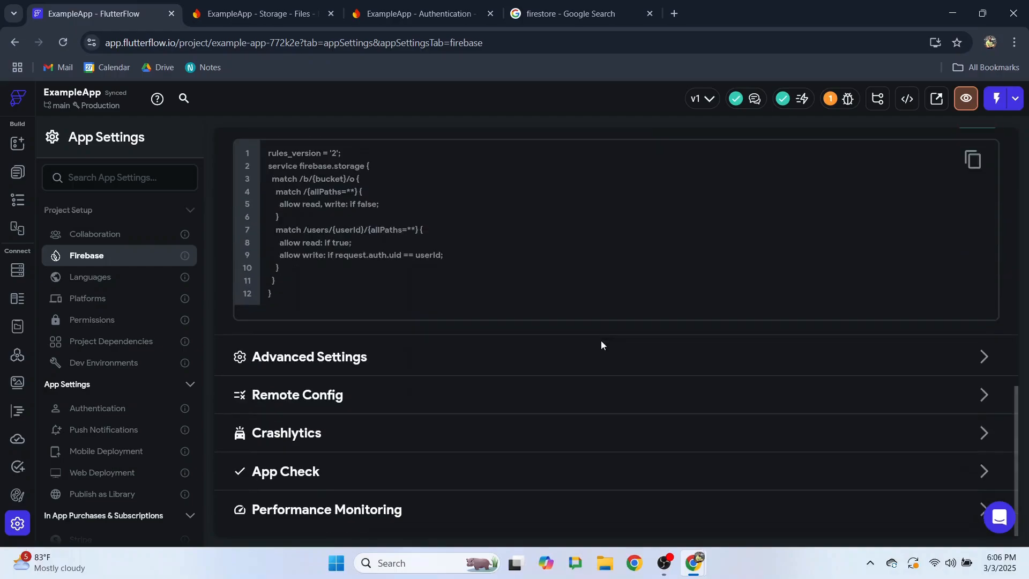
scroll(601, 341, up, 7)
scroll(601, 346, up, 5)
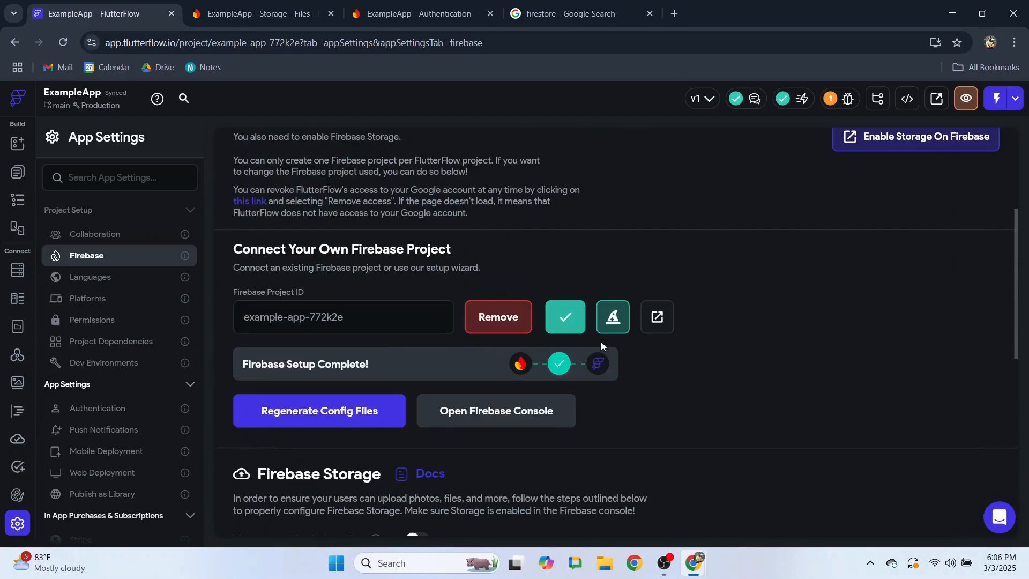
scroll(769, 383, up, 1)
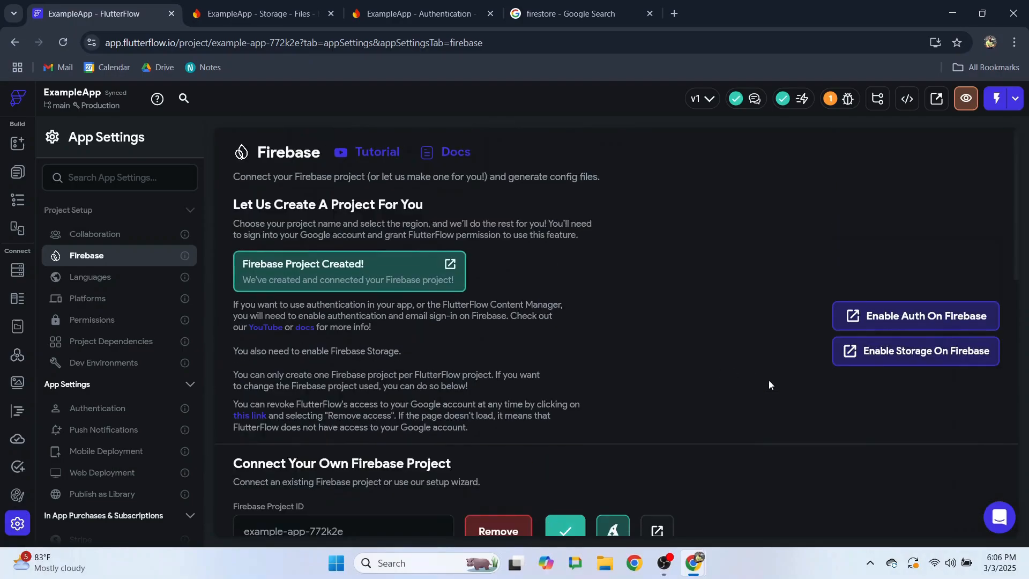
scroll(769, 384, down, 3)
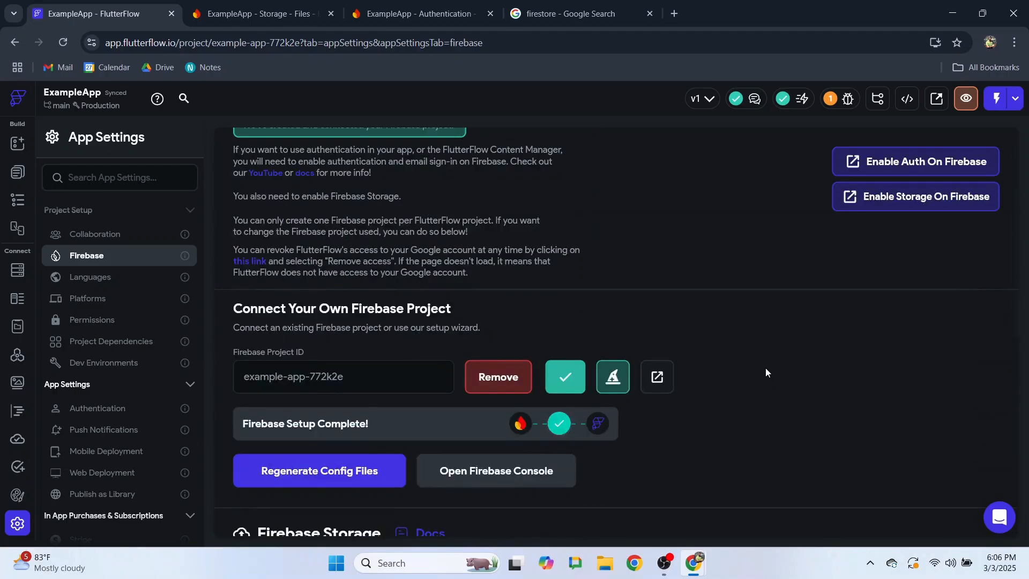
click(503, 382)
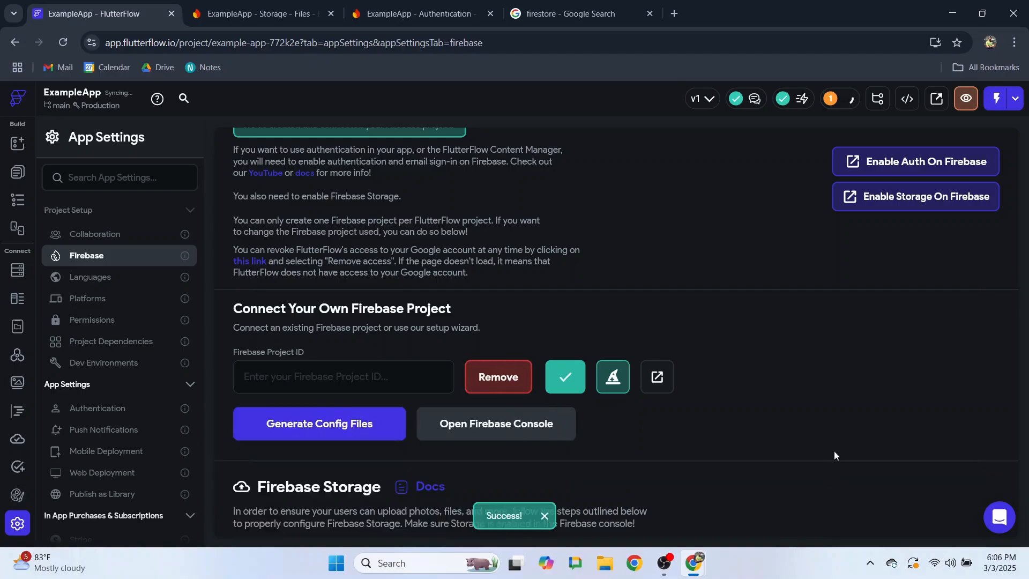
click(348, 13)
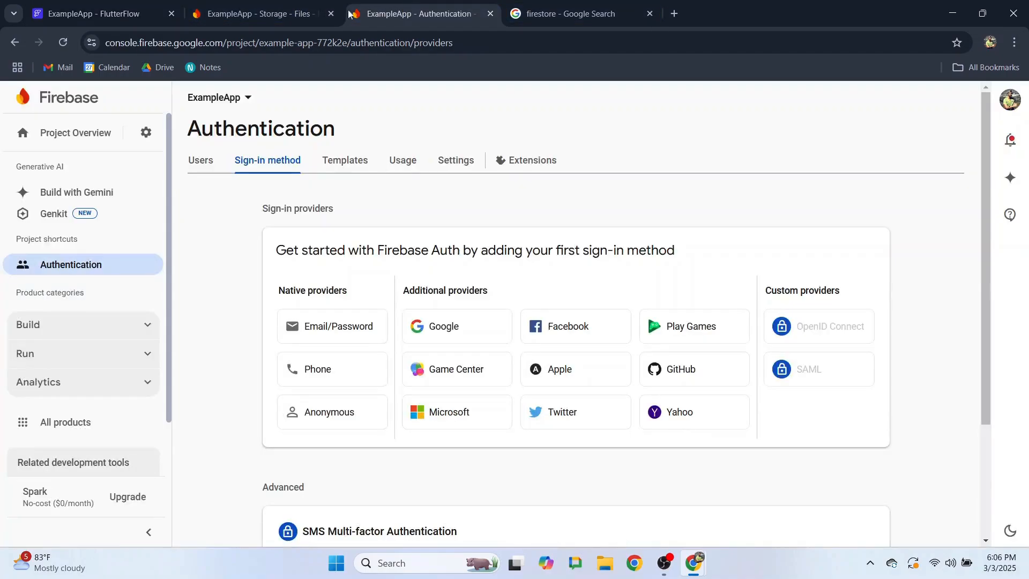
- From the console's project list, start a new project named ExampleApp2
click(59, 98)
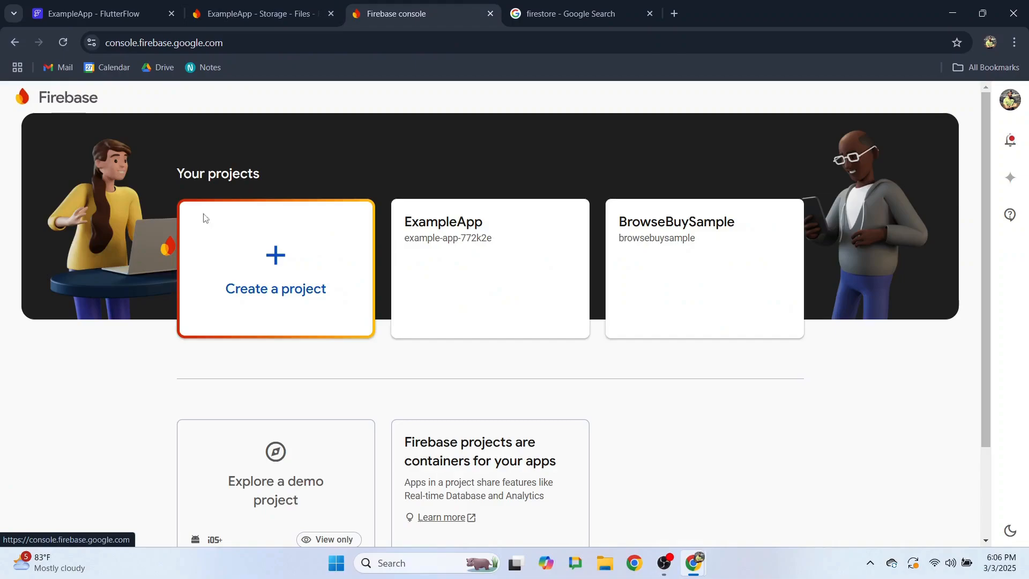
click(264, 260)
click(200, 346)
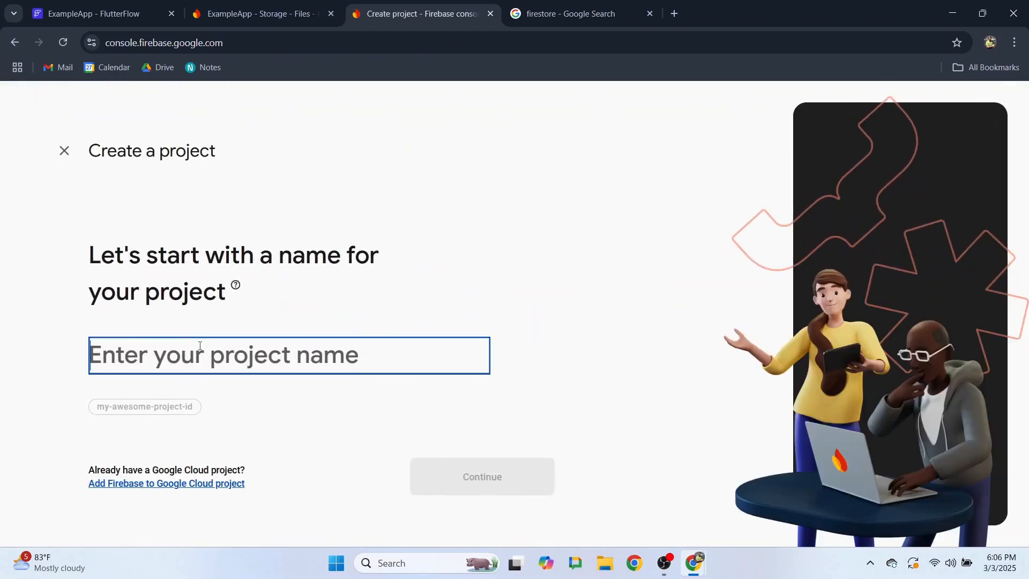
text(Ex)
key(BackSpace)
key(BackSpace)
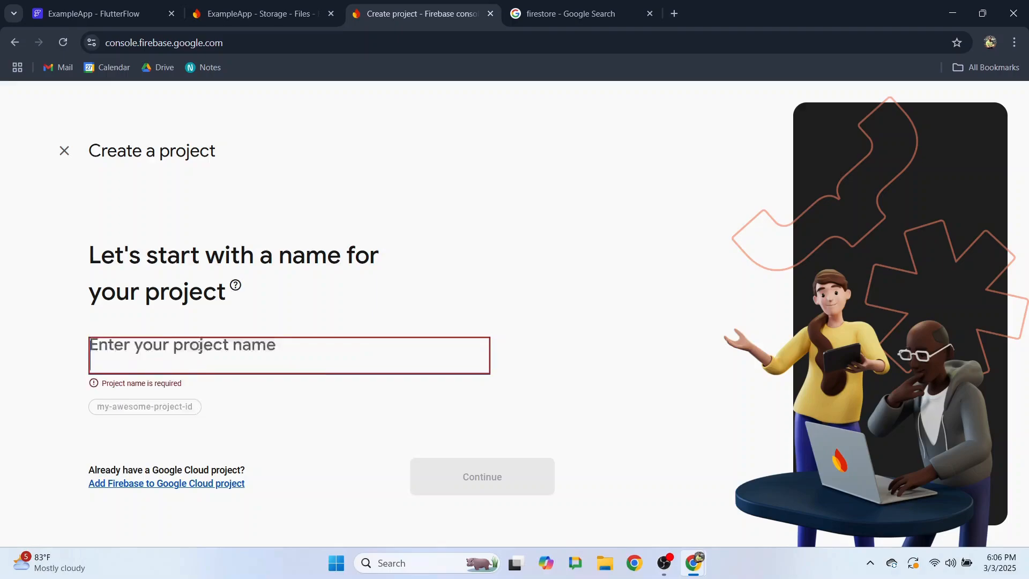
text(le)
key(ctrl+a)
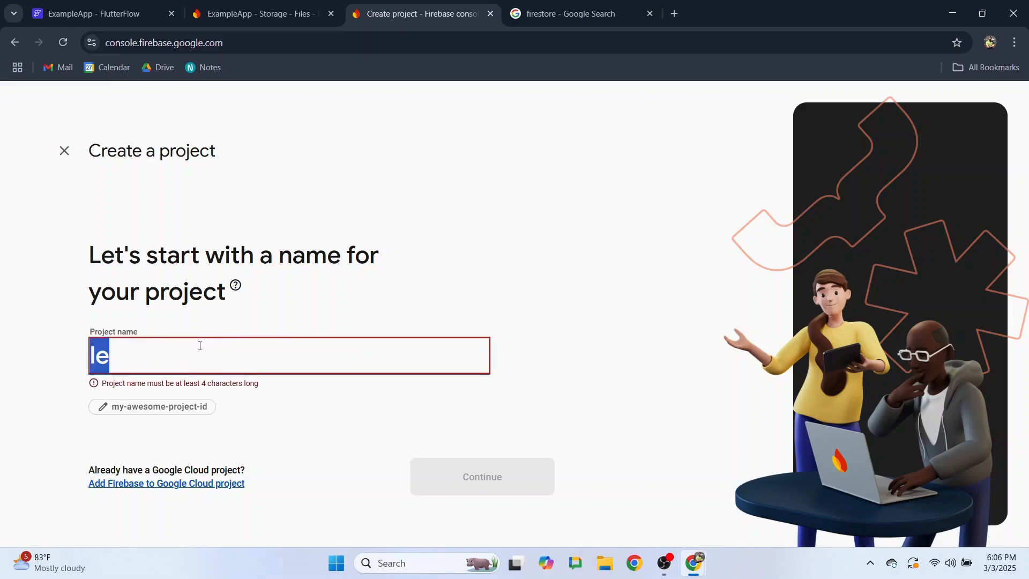
text(W)
key(BackSpace)
text(E)
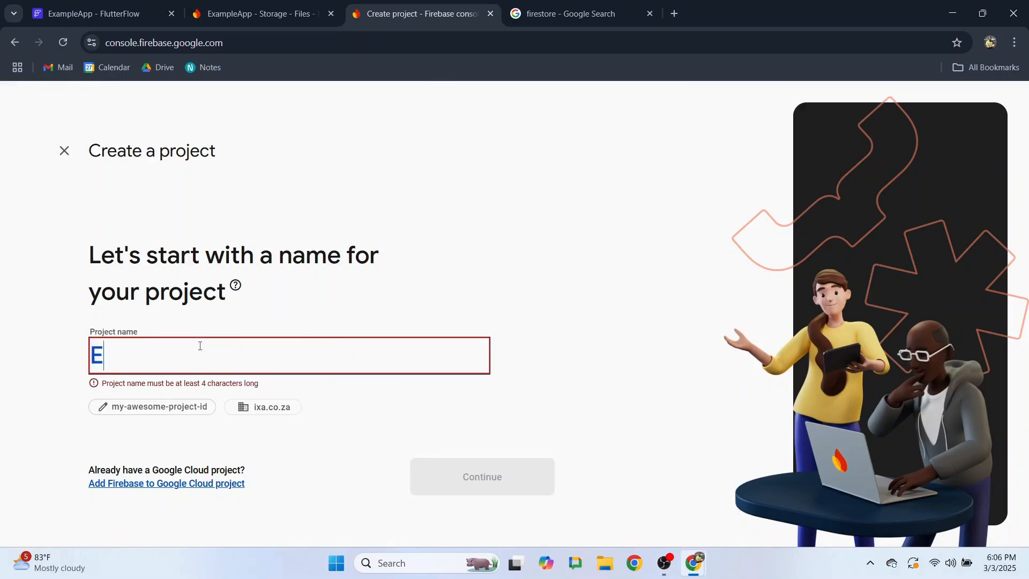
text(xample)
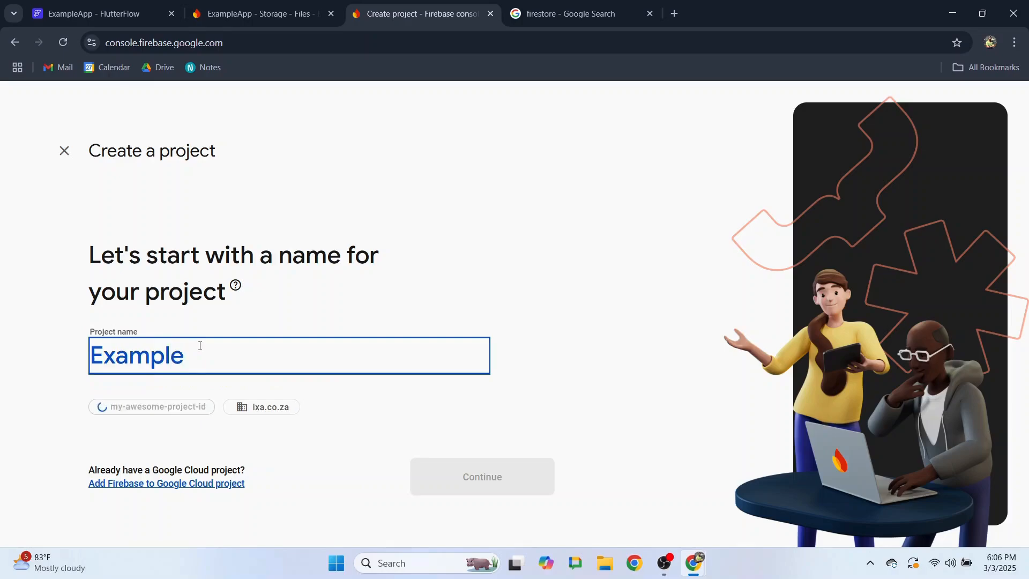
text(App2)
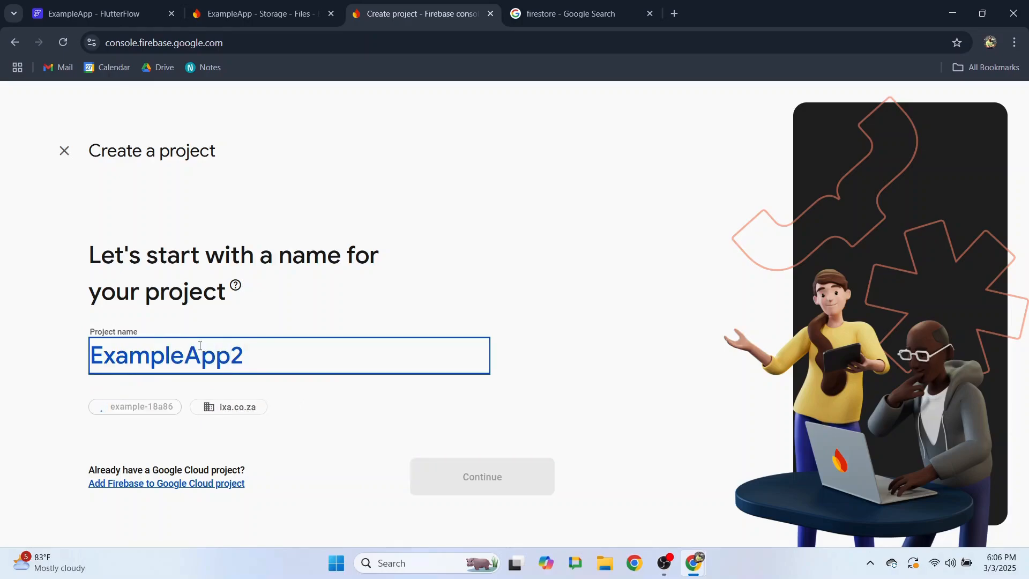
- Continue past the name step and turn off Google Analytics for ExampleApp2
click(473, 476)
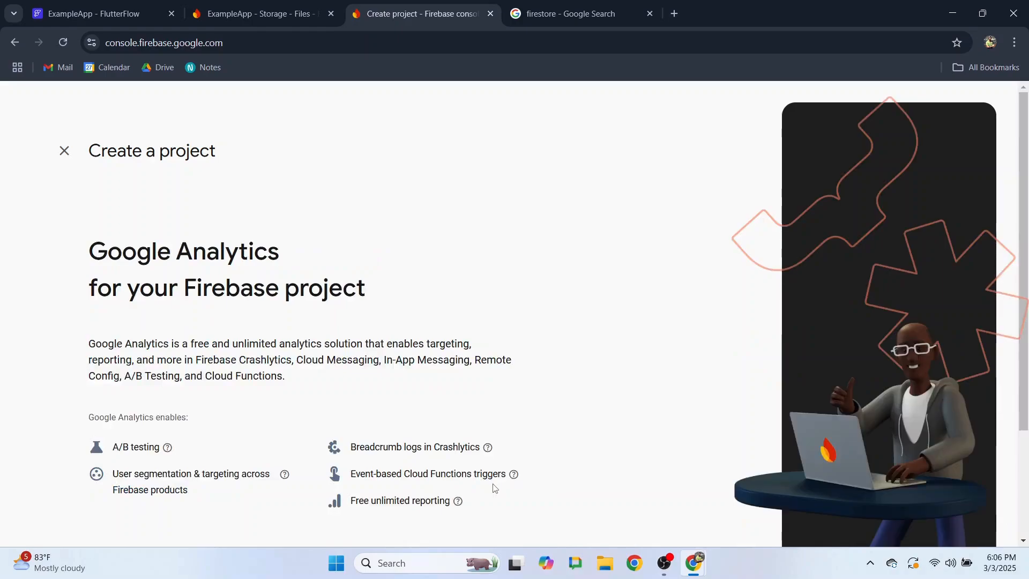
scroll(494, 487, down, 3)
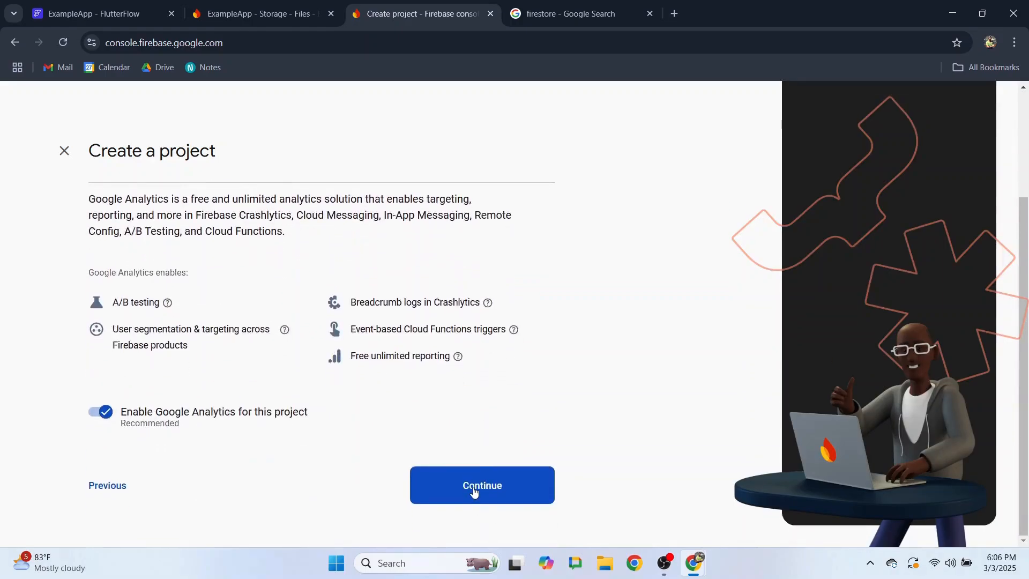
click(96, 418)
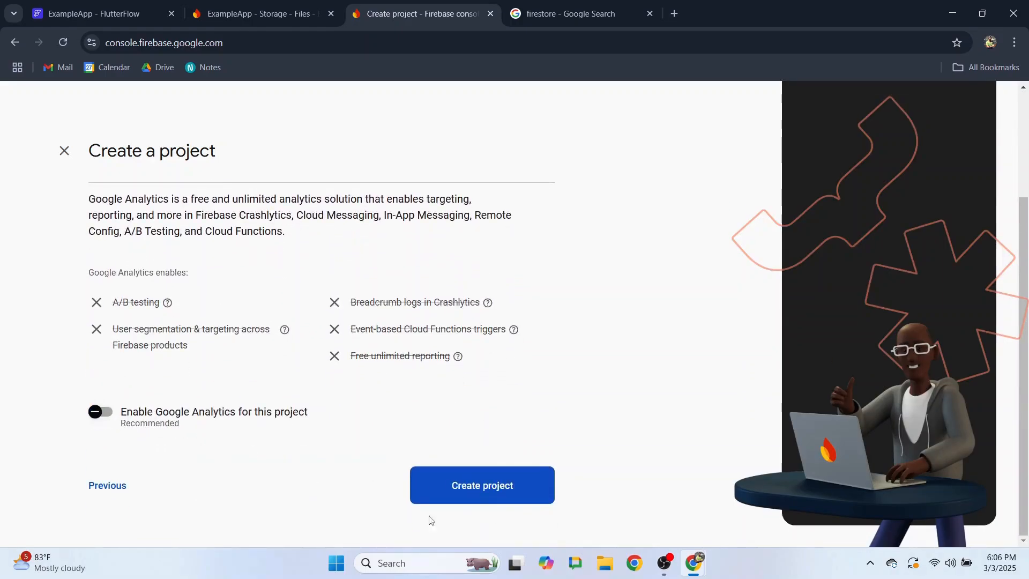
- Create the ExampleApp2 project and open its Project Overview once it is ready
click(475, 488)
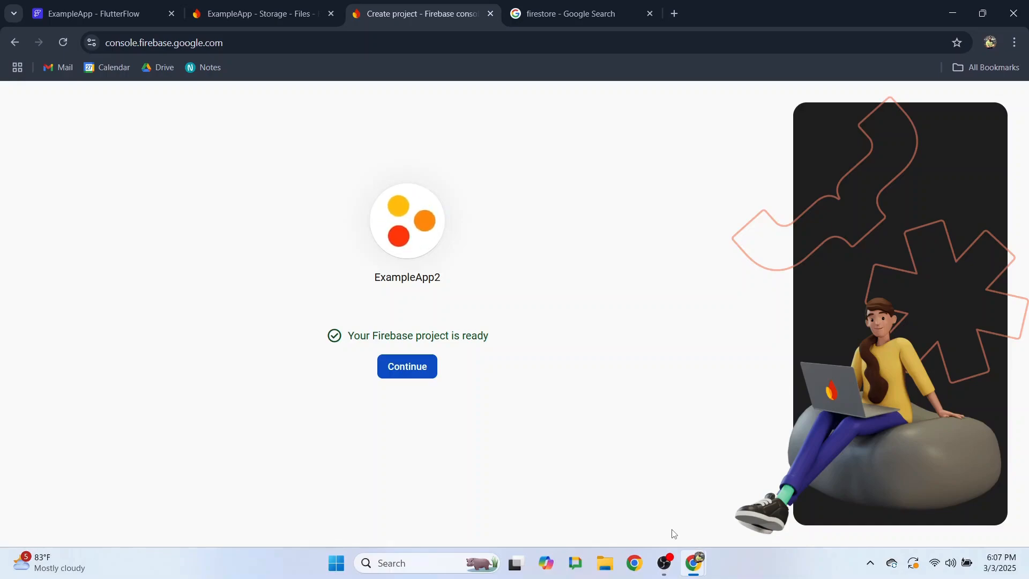
click(405, 373)
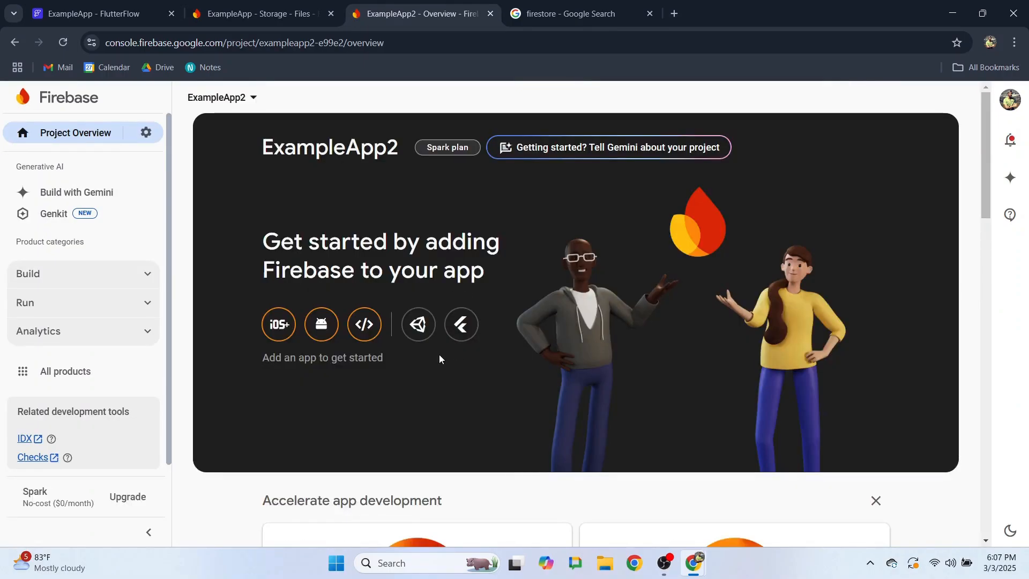
- Switch ExampleApp2 to the Blaze plan using the existing billing account and a 25 USD budget
click(127, 500)
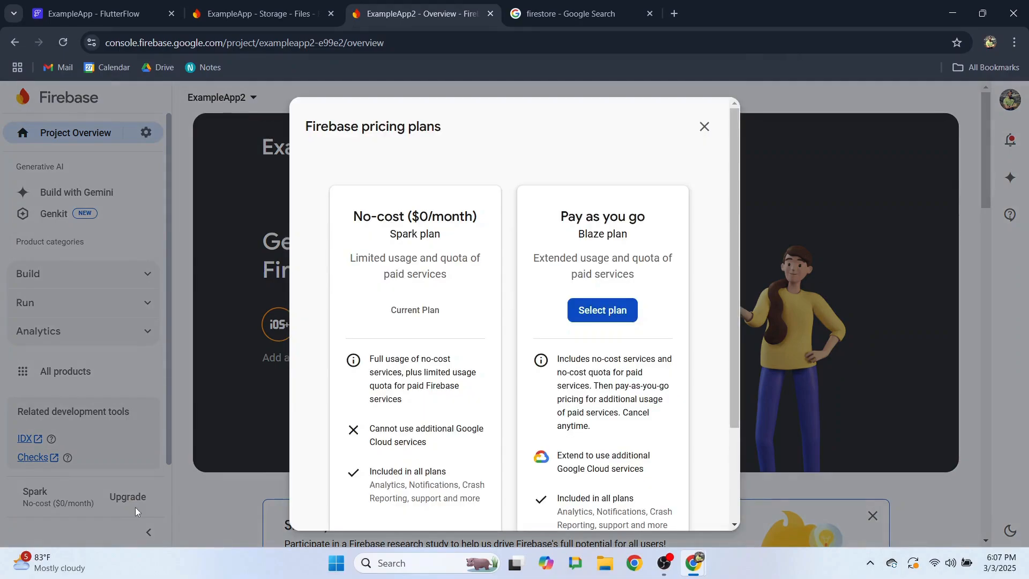
click(593, 312)
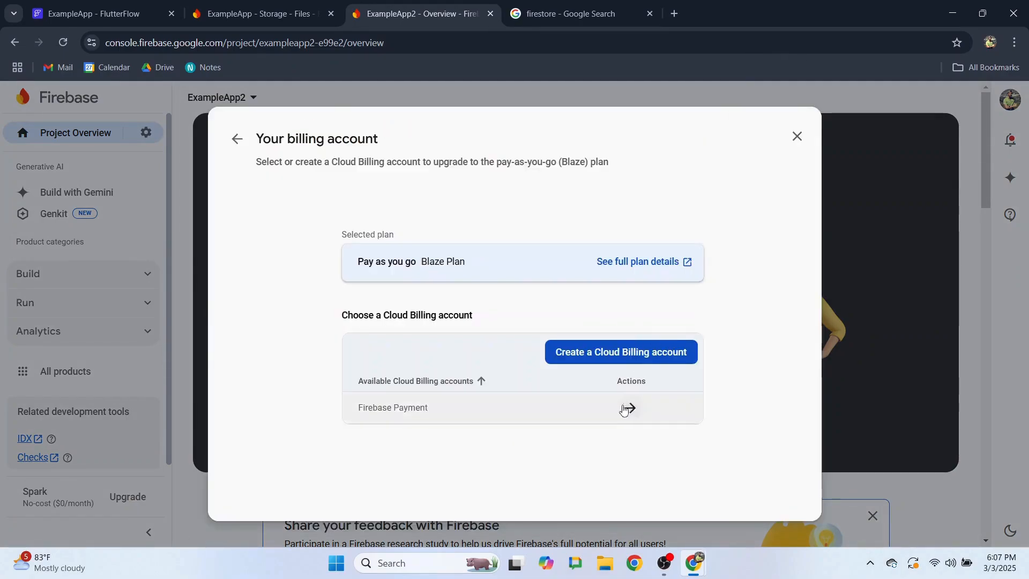
click(487, 413)
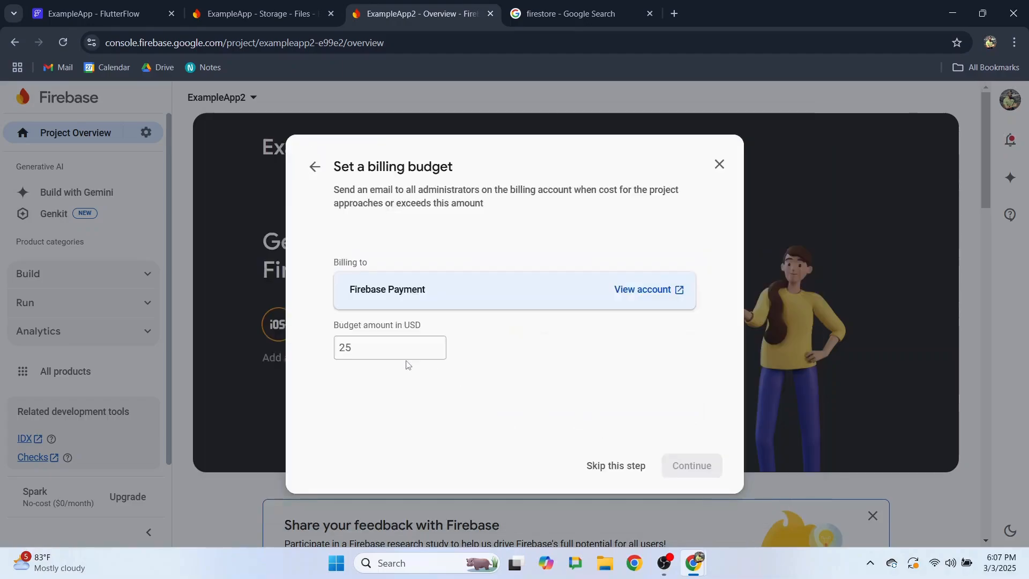
click(385, 358)
text(25)
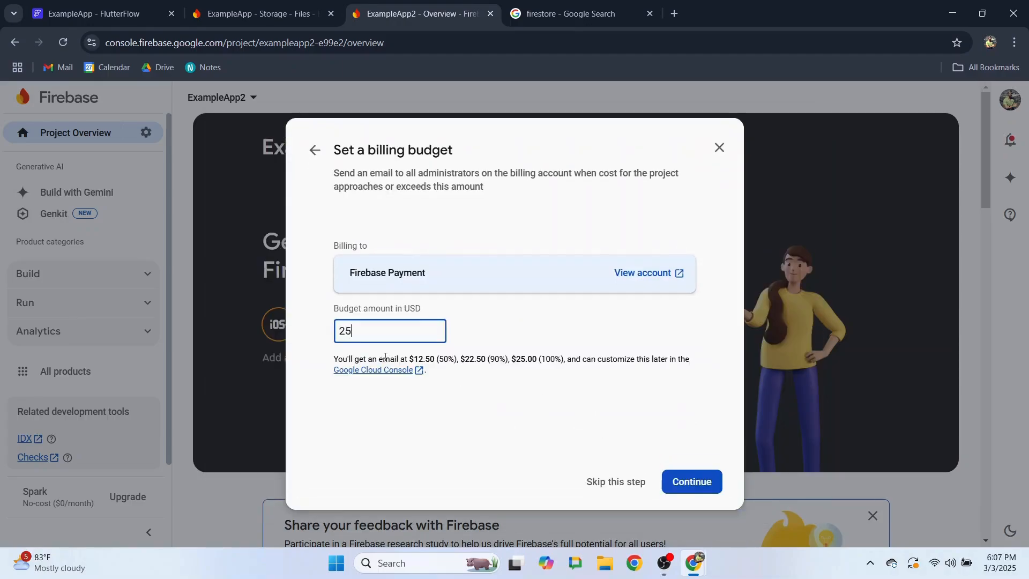
click(692, 485)
scroll(680, 495, down, 1)
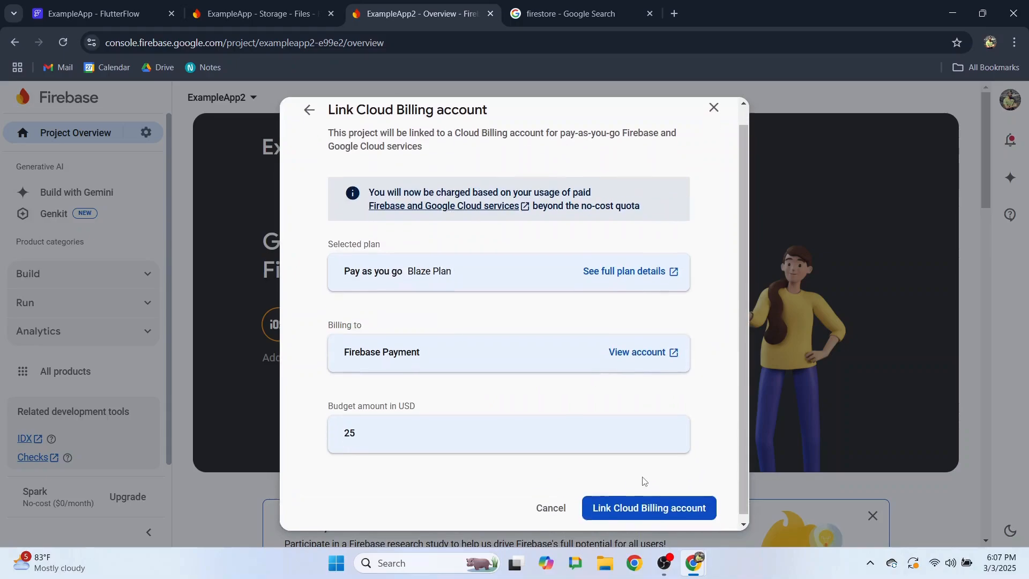
click(650, 507)
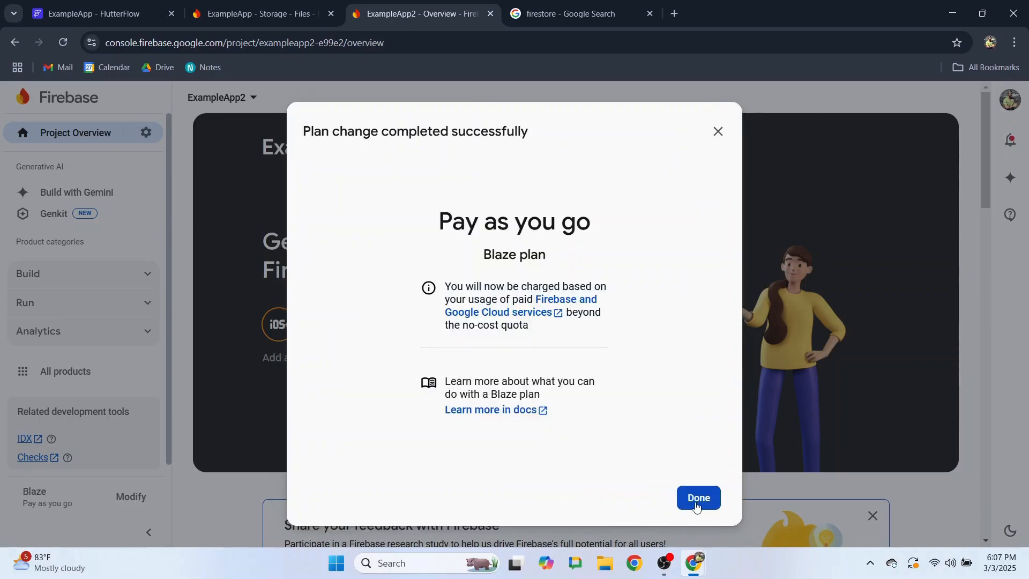
click(699, 498)
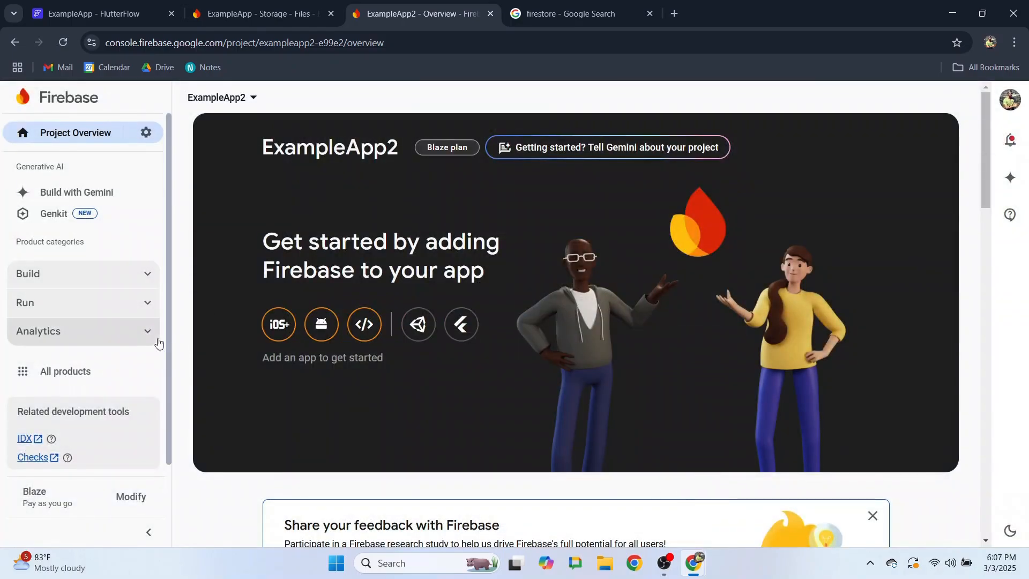
- Get started with Authentication for ExampleApp2 from the Build category
click(144, 276)
click(81, 340)
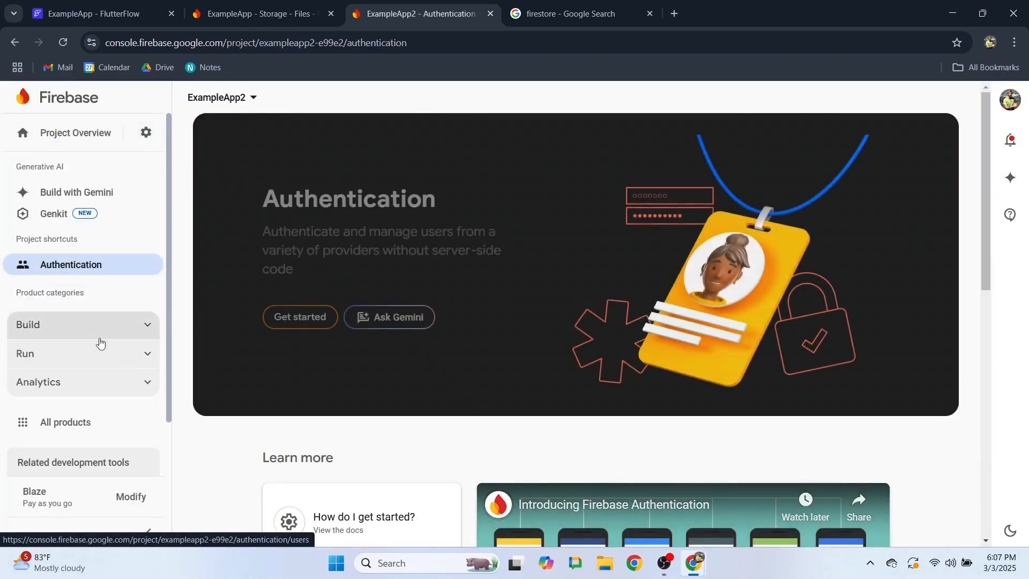
click(295, 317)
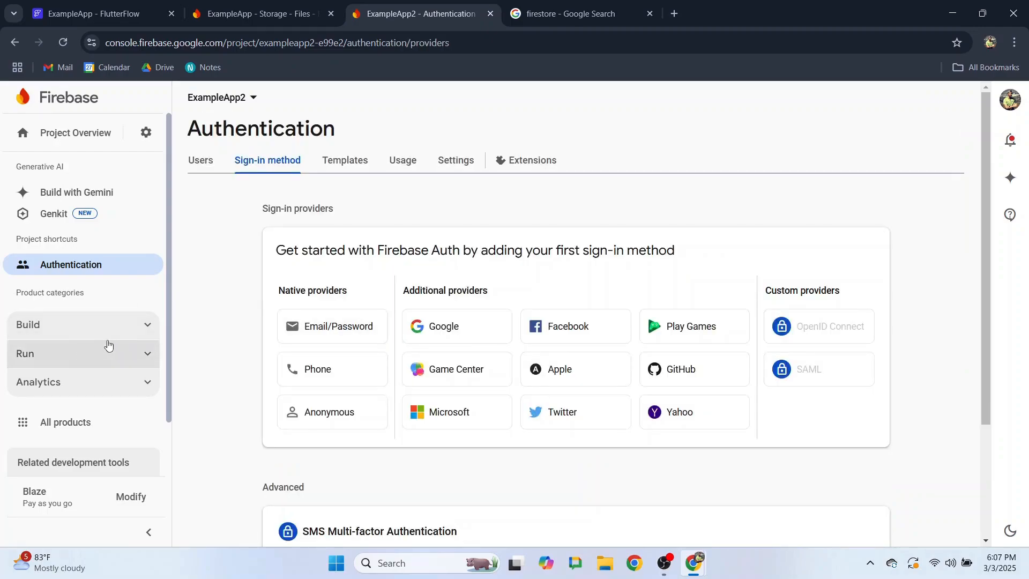
- Open the Storage section from the Build list
scroll(109, 345, down, 2)
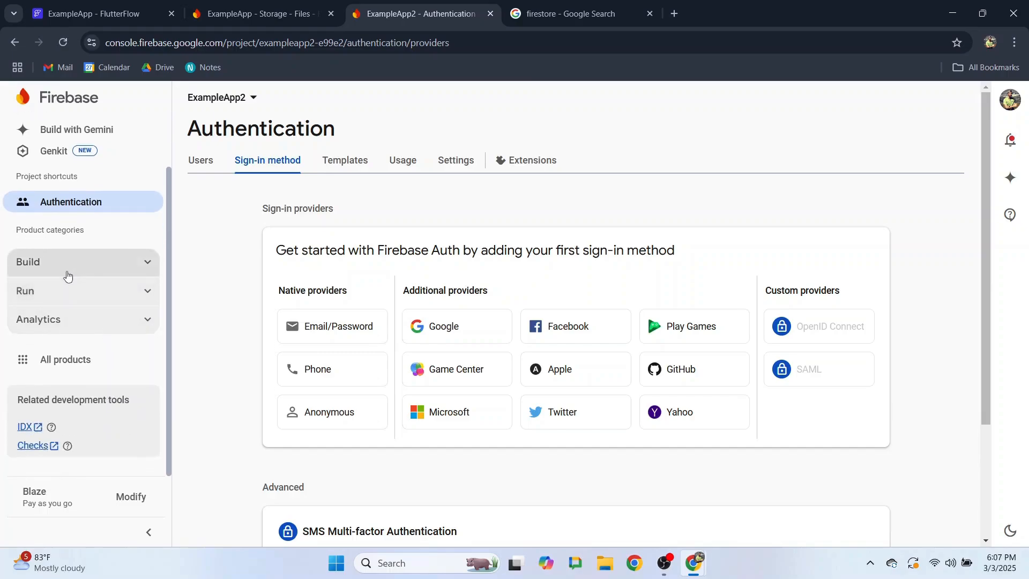
click(67, 275)
scroll(102, 327, down, 2)
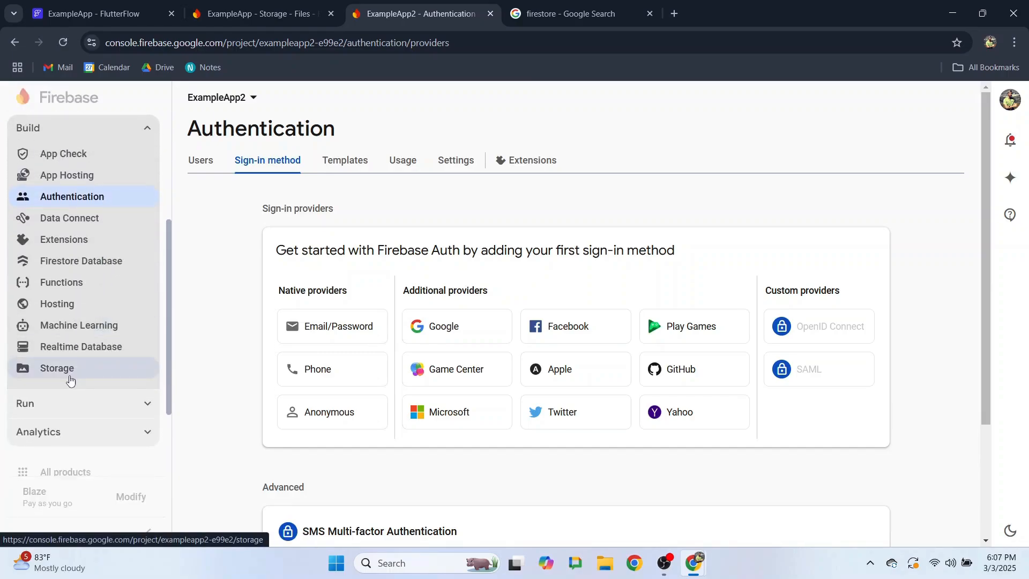
click(69, 377)
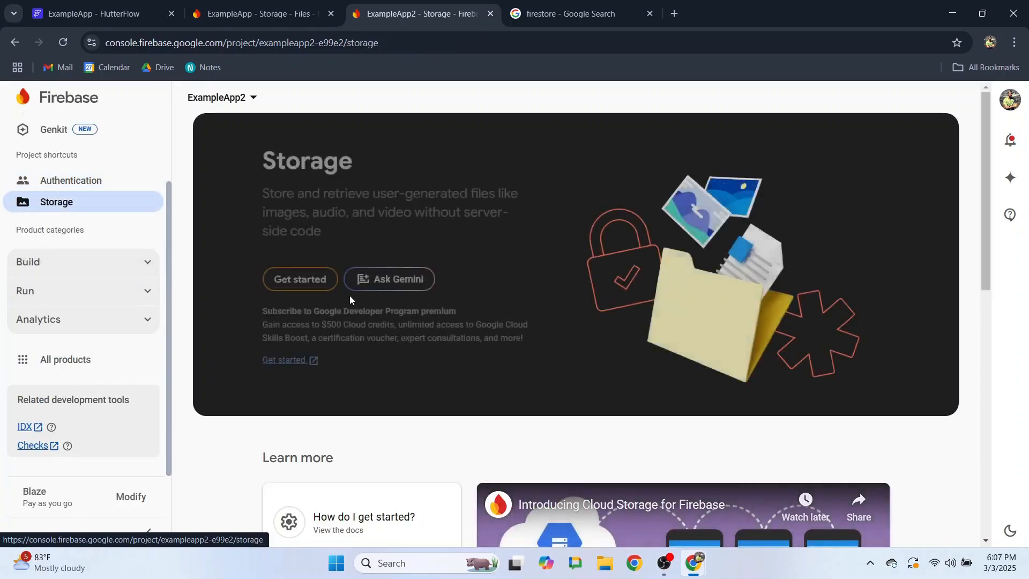
- Create the default Storage bucket in US-CENTRAL1 with test-mode security rules
click(289, 282)
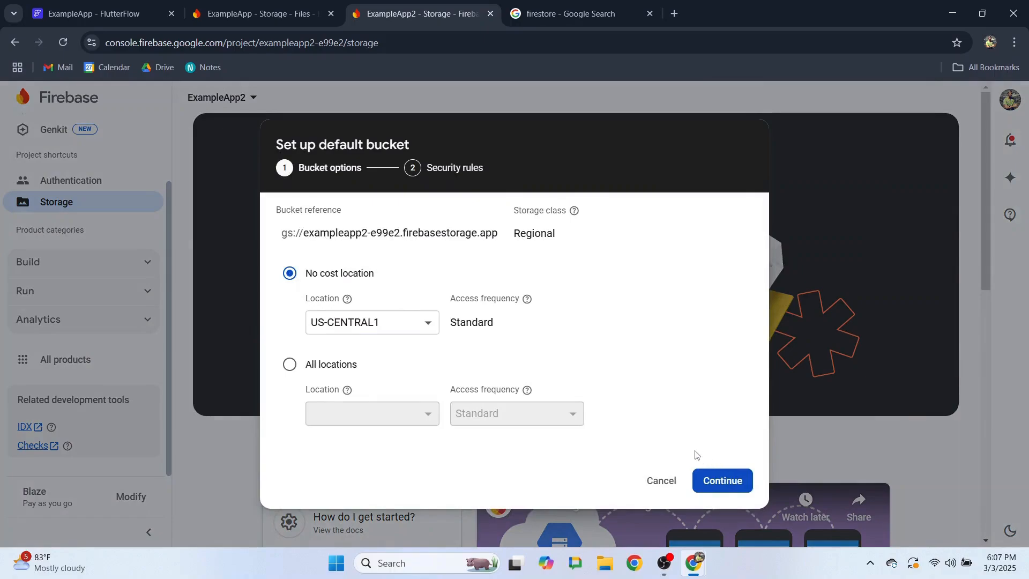
click(346, 323)
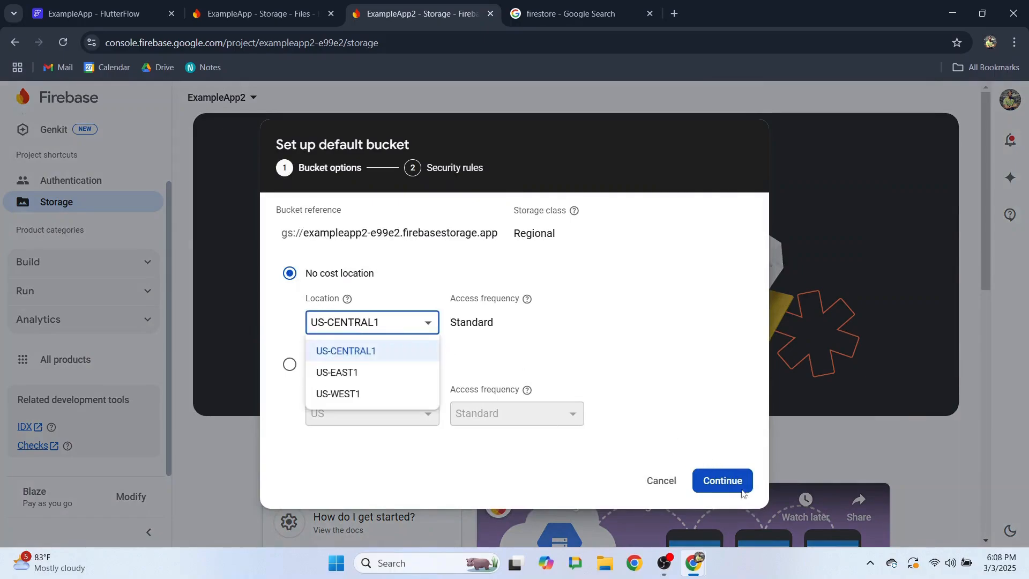
click(723, 485)
click(721, 486)
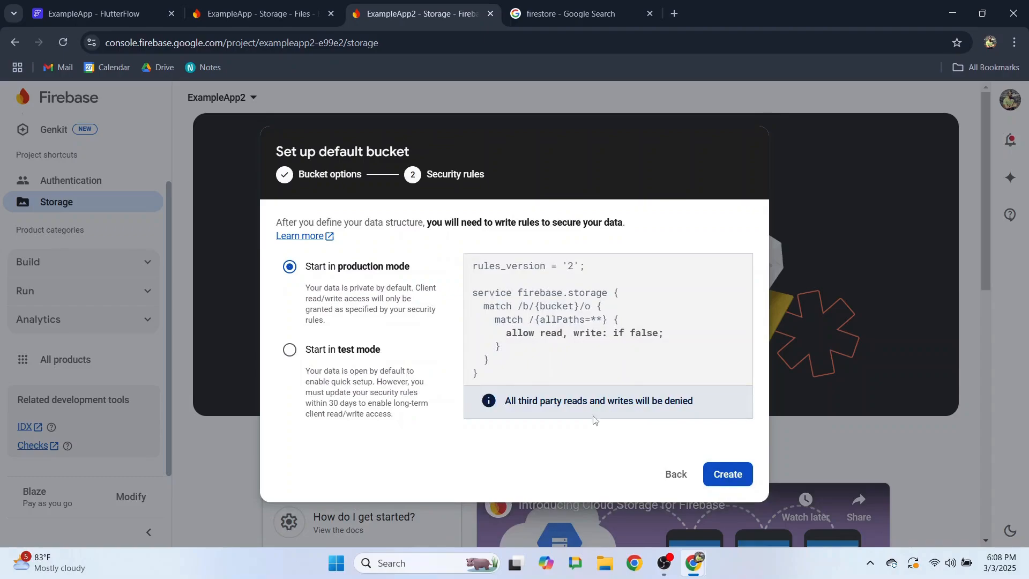
click(291, 349)
click(728, 487)
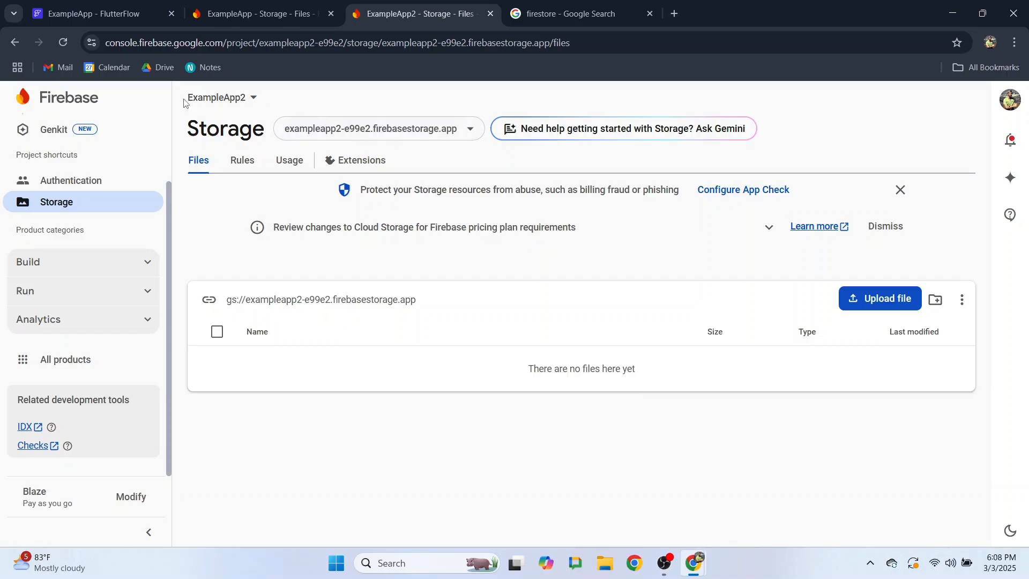
- Open ExampleApp2's Users and permissions settings
click(253, 98)
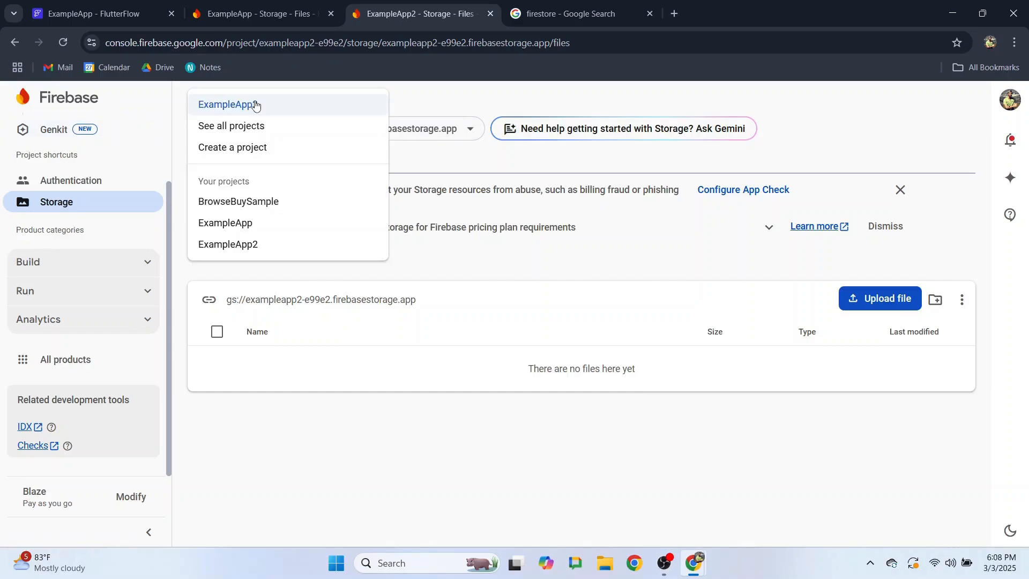
click(126, 147)
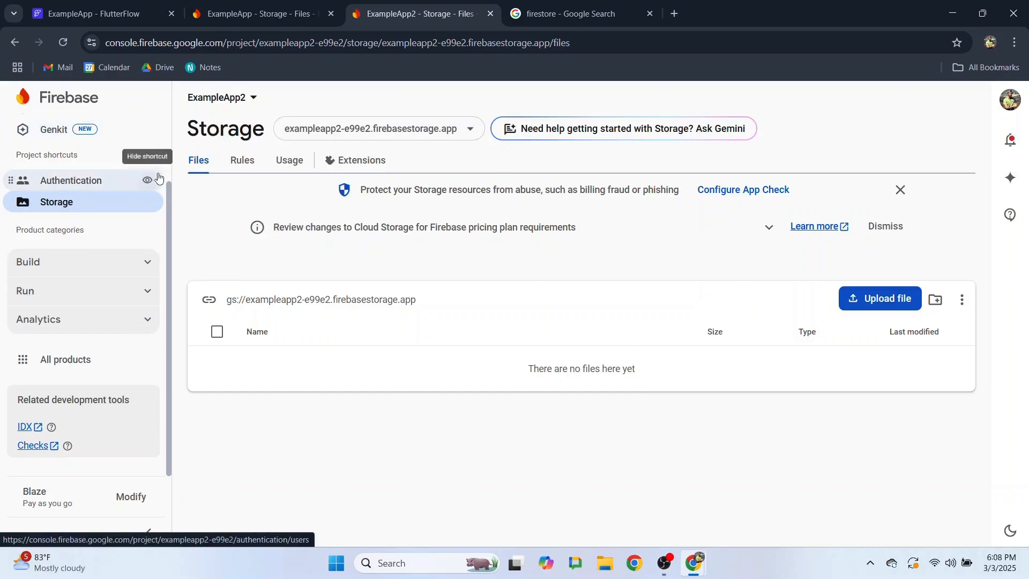
scroll(145, 204, up, 2)
click(149, 144)
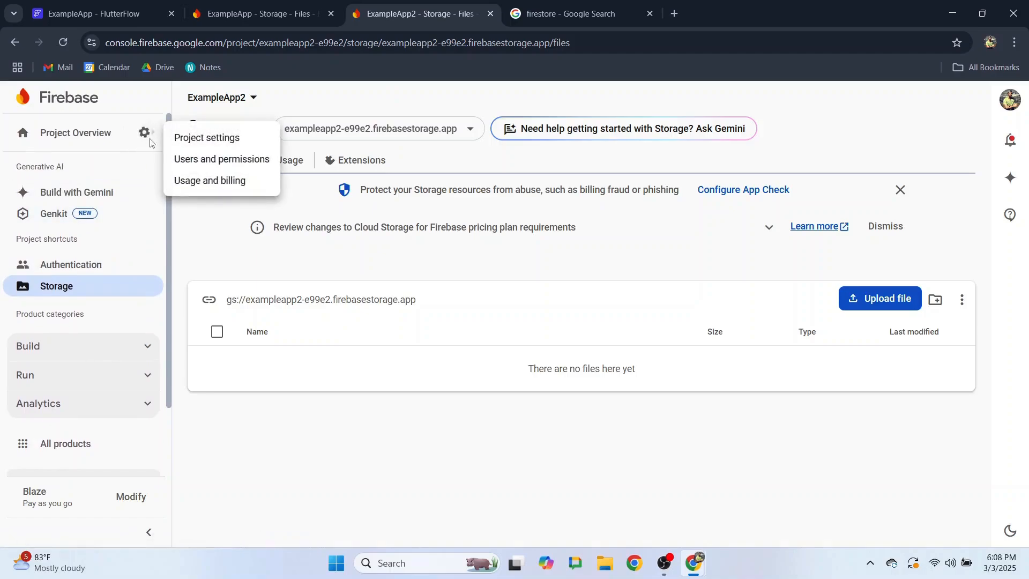
click(214, 163)
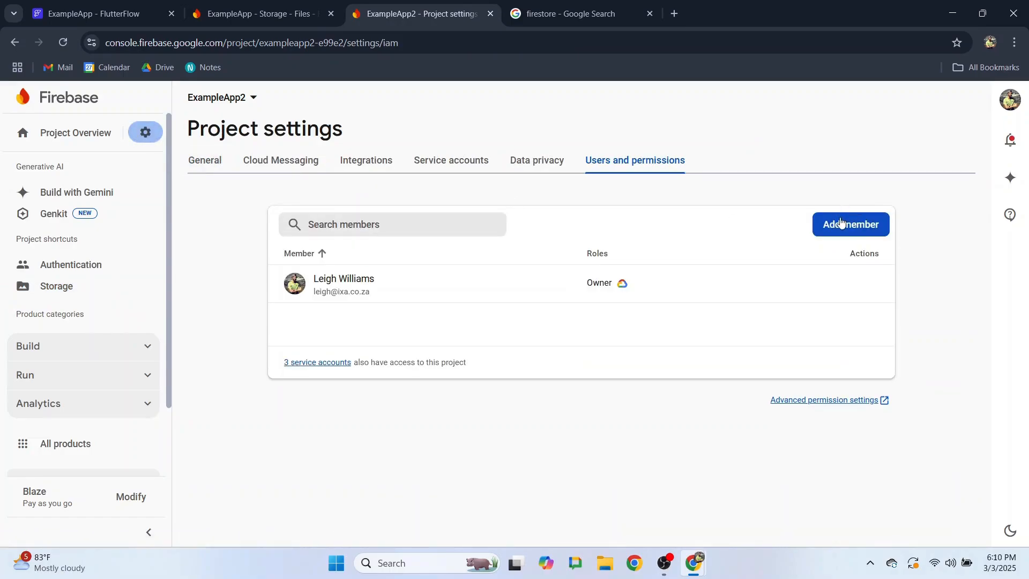
- Add FlutterFlow's service e-mail as a project member with the Editor role
click(857, 224)
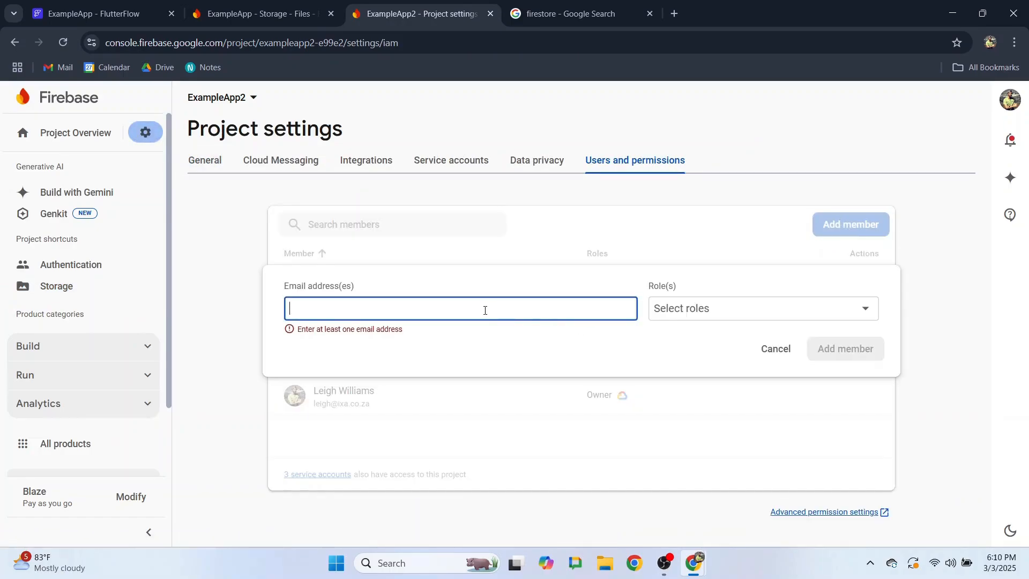
key(ctrl+v)
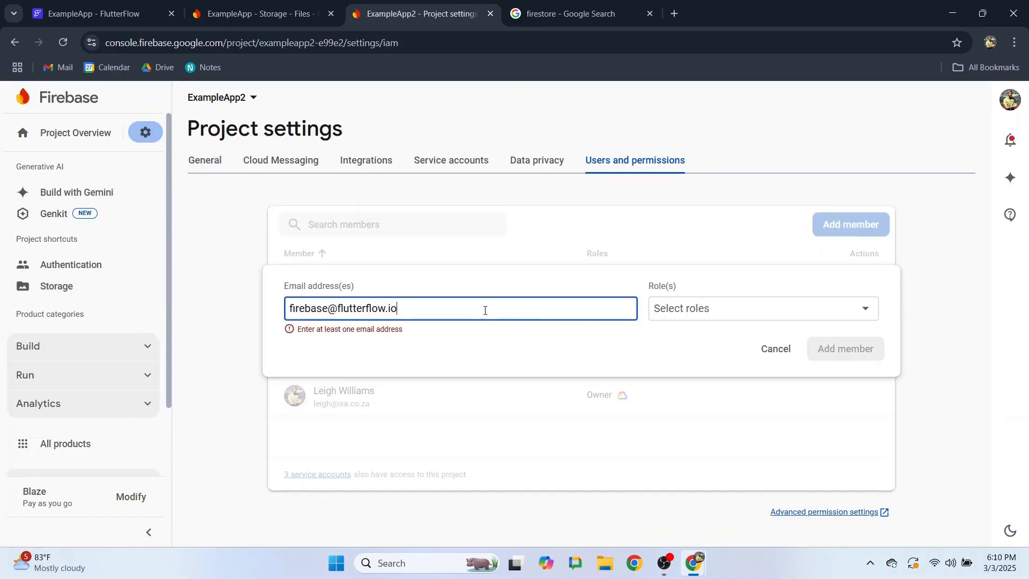
drag(422, 312, 292, 310)
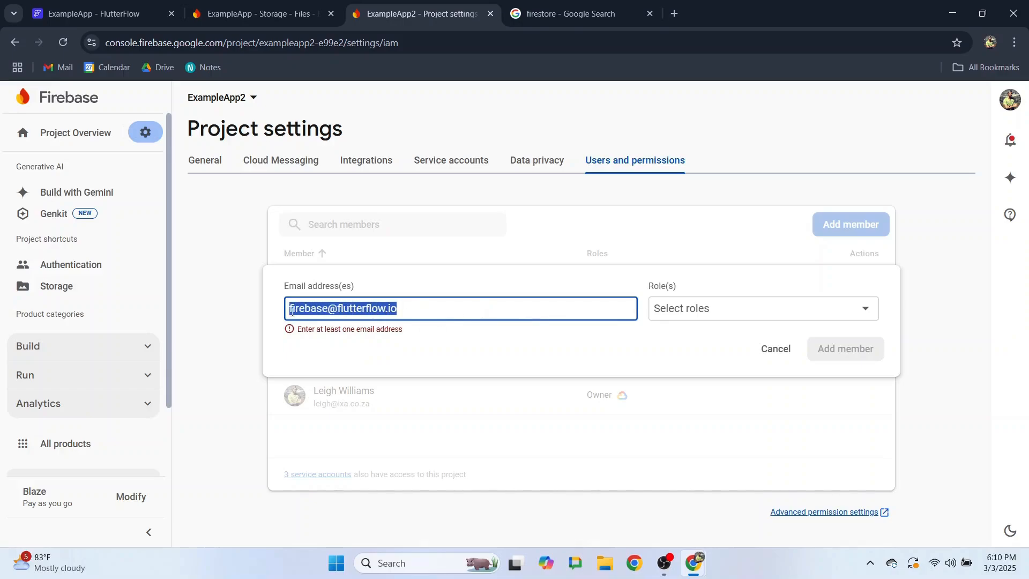
click(709, 312)
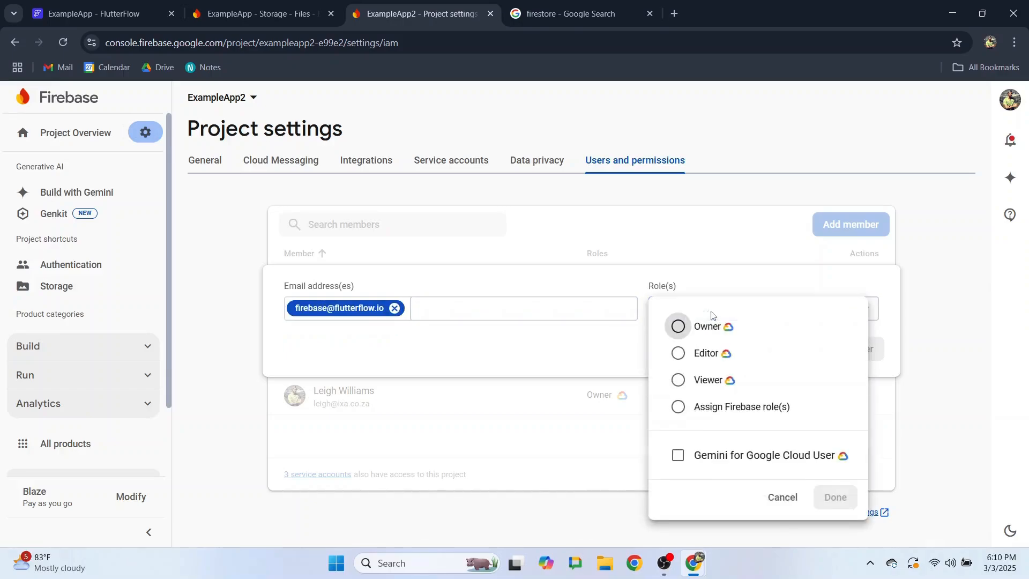
click(701, 353)
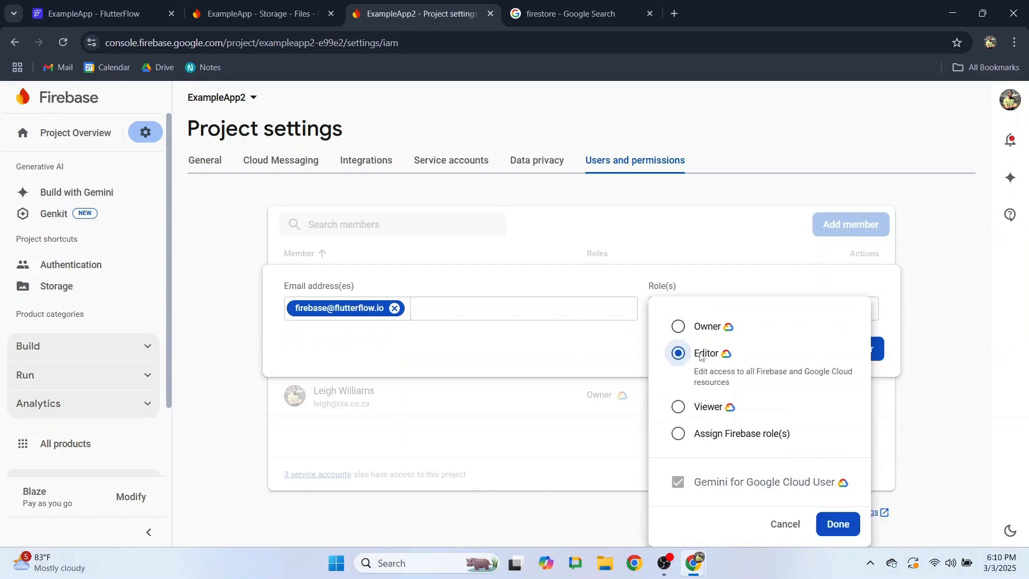
click(825, 522)
click(829, 358)
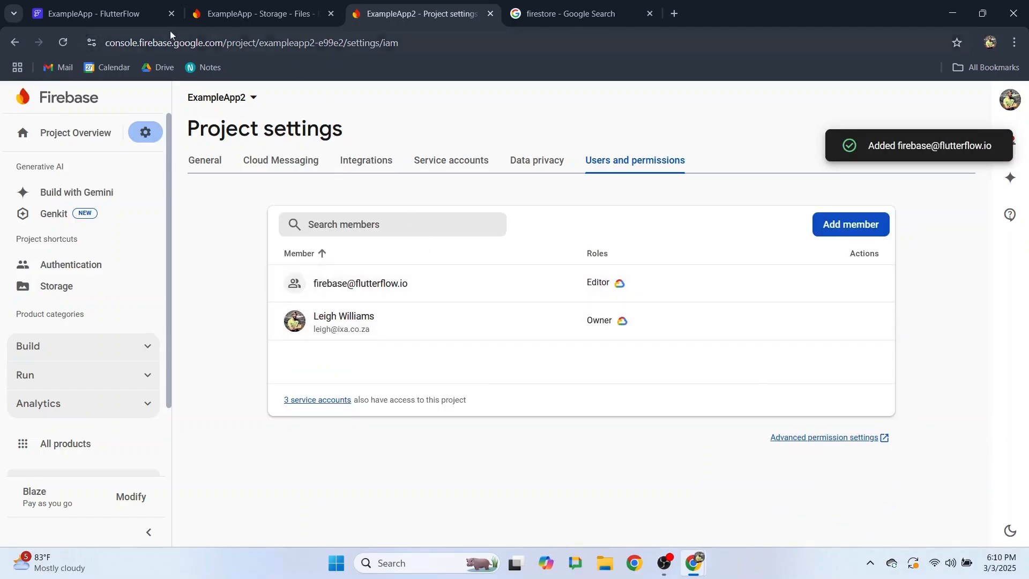
- Clear the old Firebase Project ID field in FlutterFlow's Firebase settings
click(102, 9)
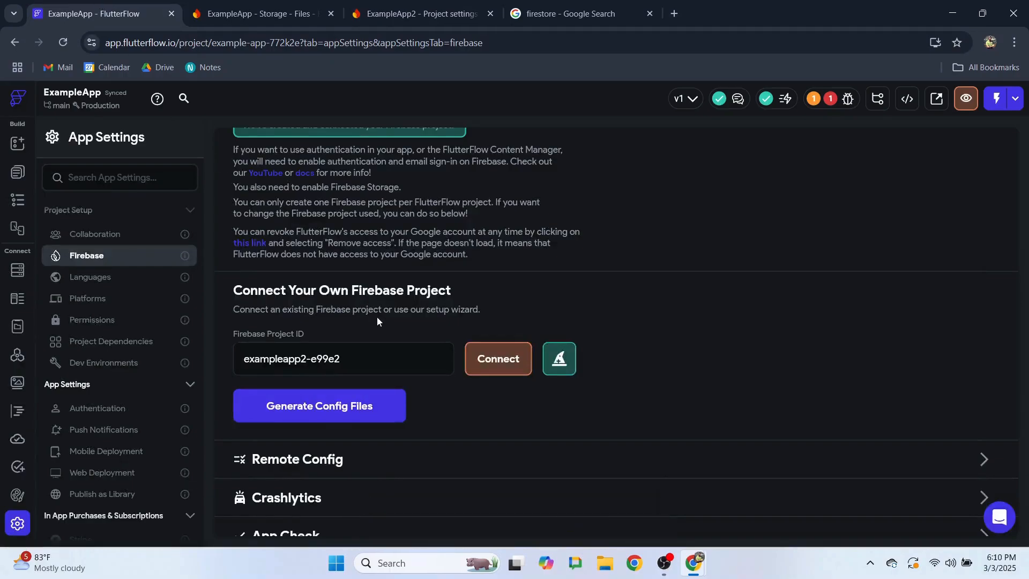
drag(369, 362, 243, 365)
key(BackSpace)
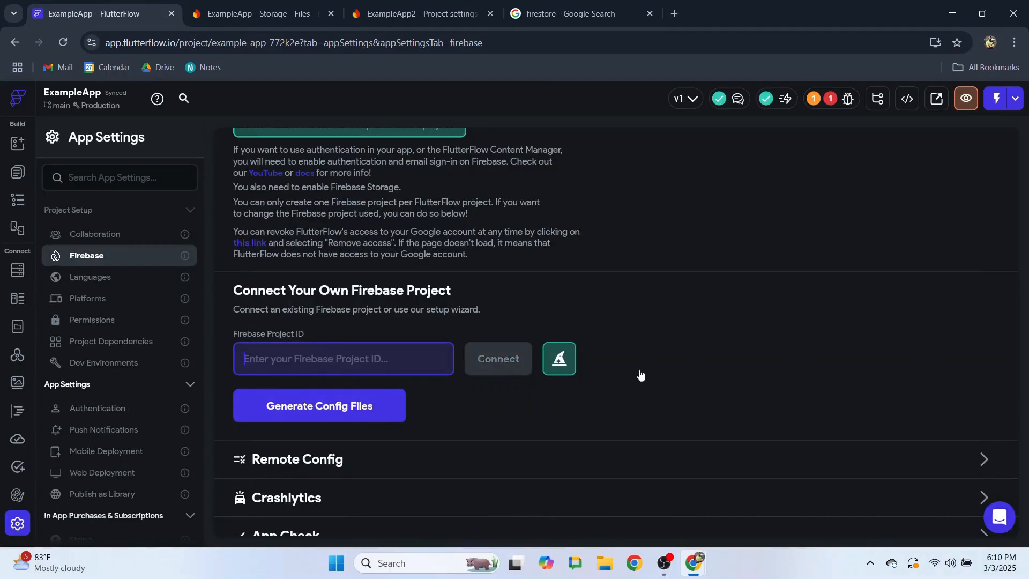
- Copy the project ID exampleapp2-e99e2 from ExampleApp2's General project settings
click(257, 13)
click(412, 7)
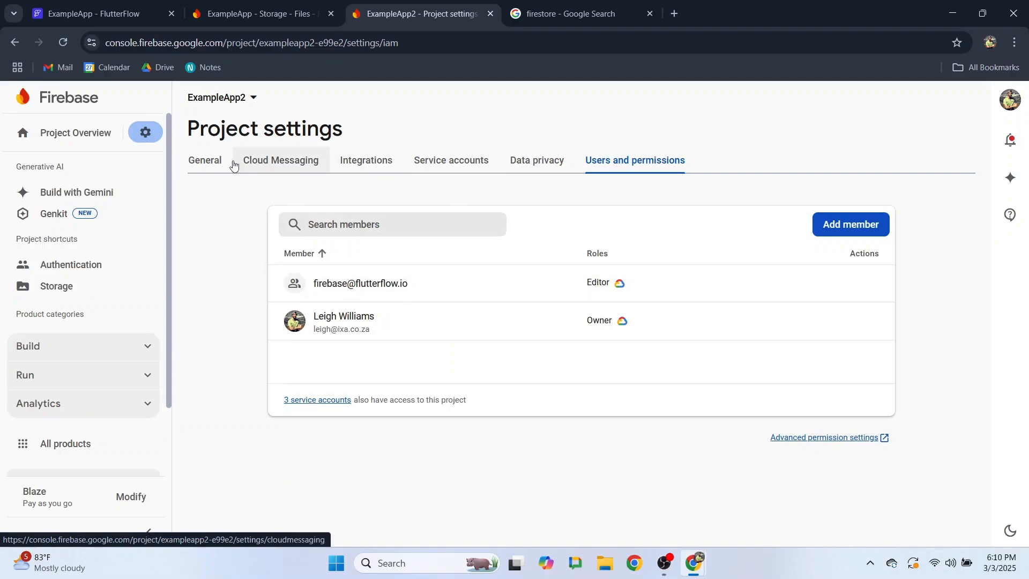
click(207, 163)
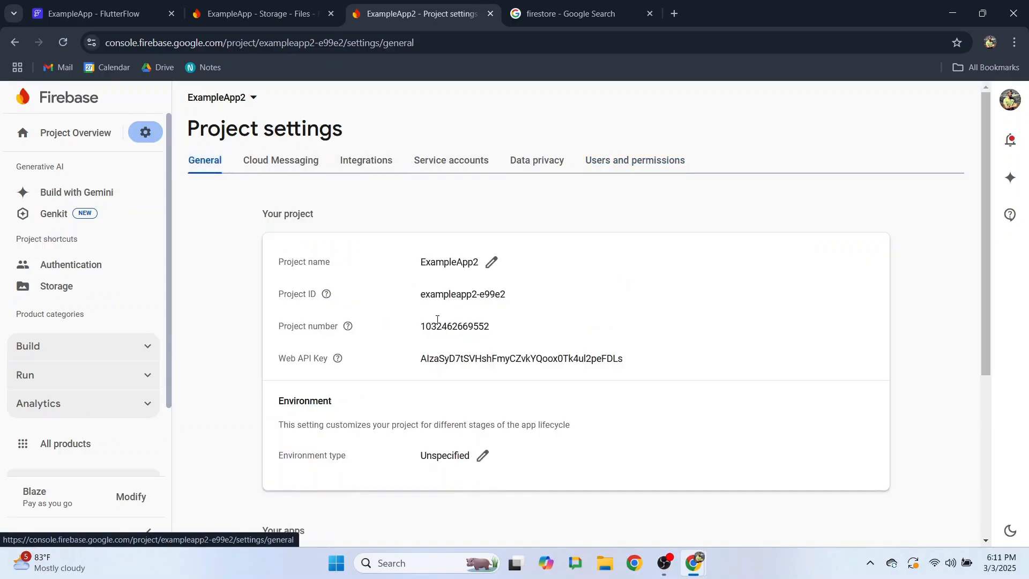
drag(421, 294, 505, 294)
right_click(496, 294)
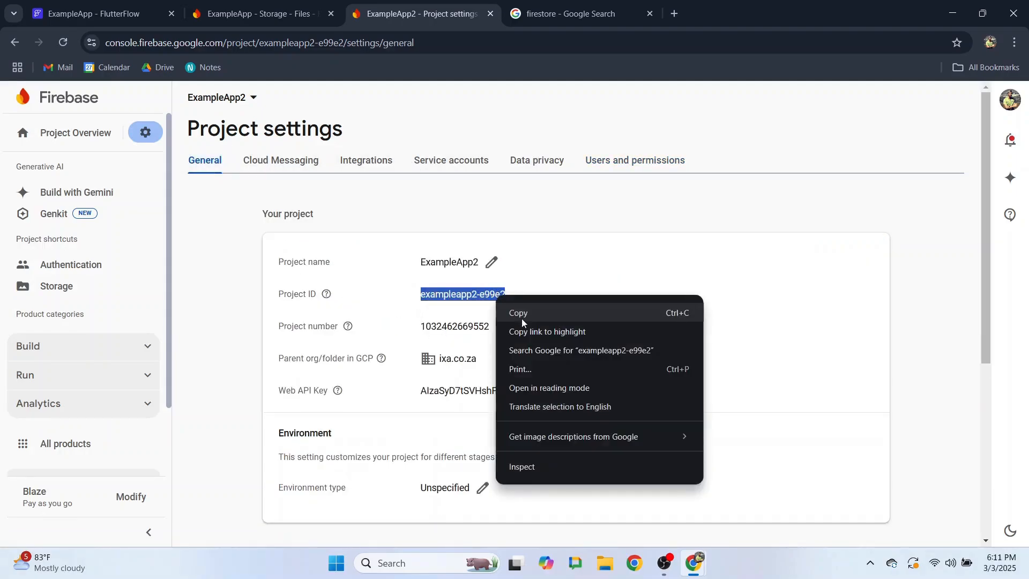
click(523, 306)
- Paste exampleapp2-e99e2 into FlutterFlow's Firebase Project ID field and connect
click(135, 4)
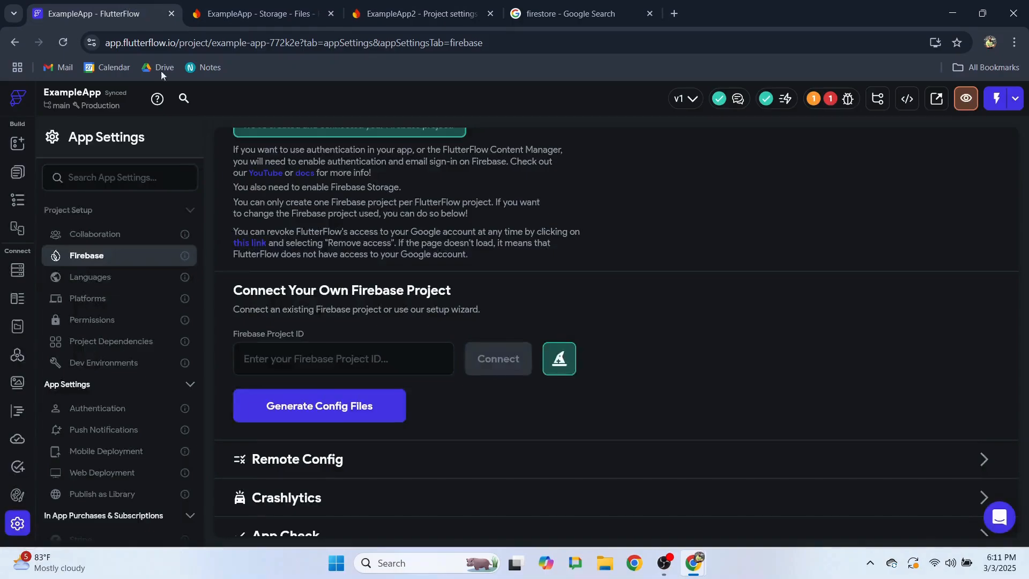
click(329, 369)
key(ctrl+v)
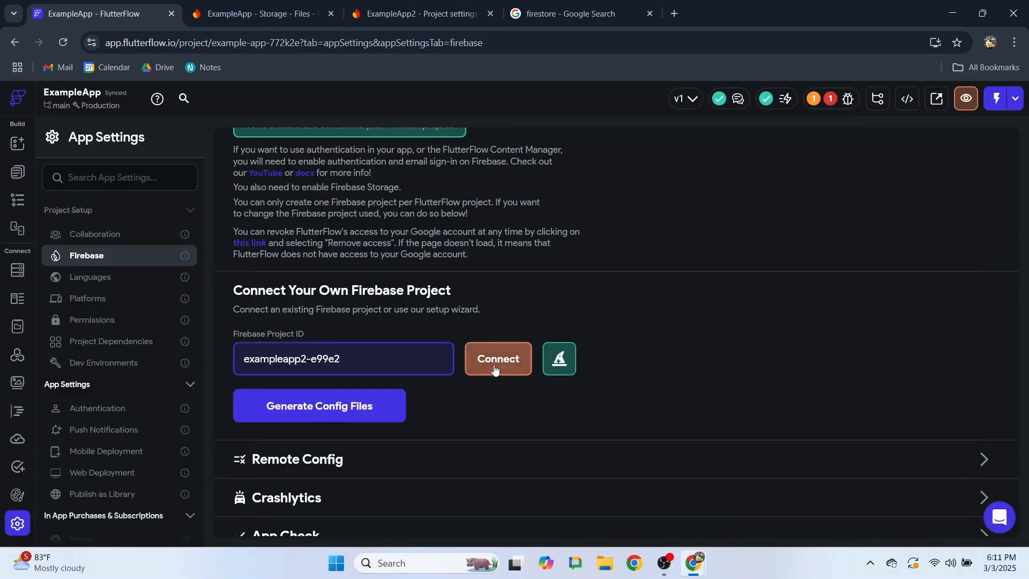
click(517, 363)
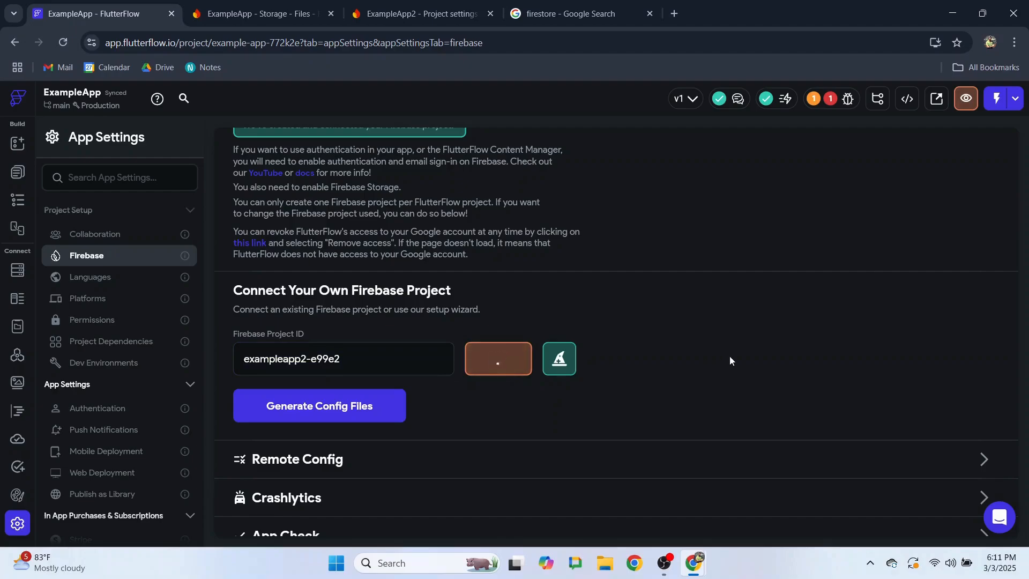
- Generate the Firebase config files for com.mycompany.exampleapp
scroll(731, 351, down, 2)
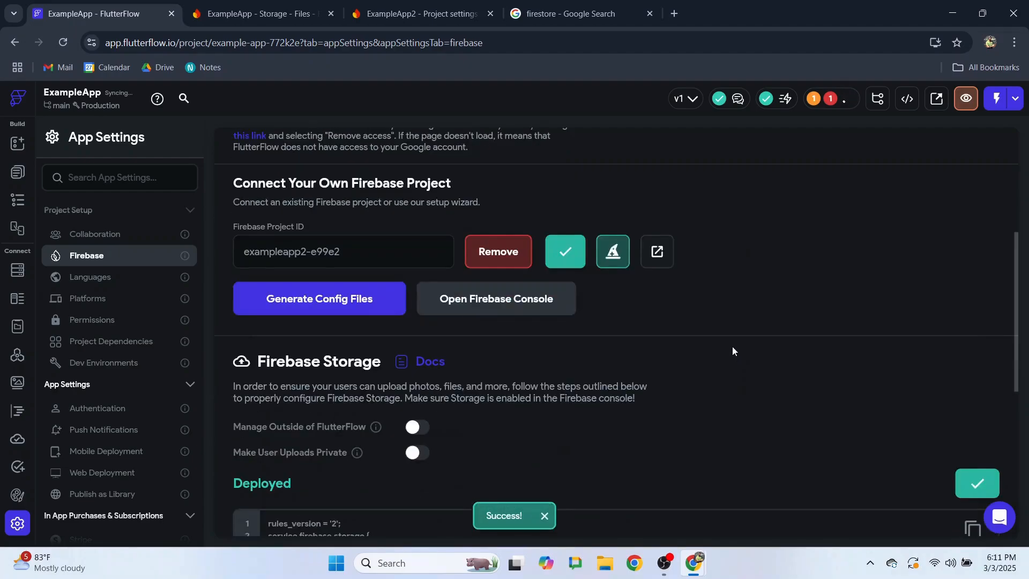
click(318, 299)
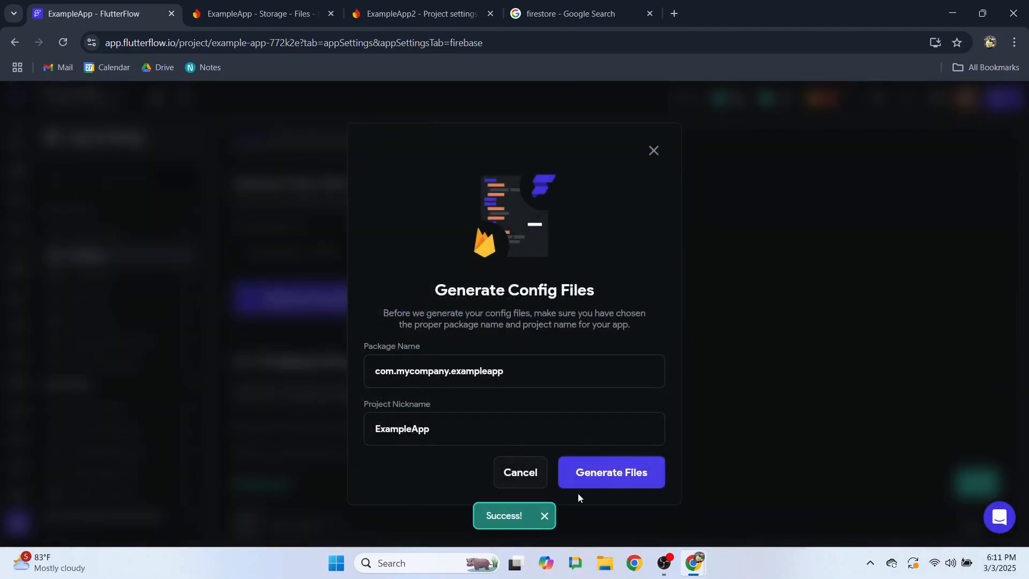
click(620, 478)
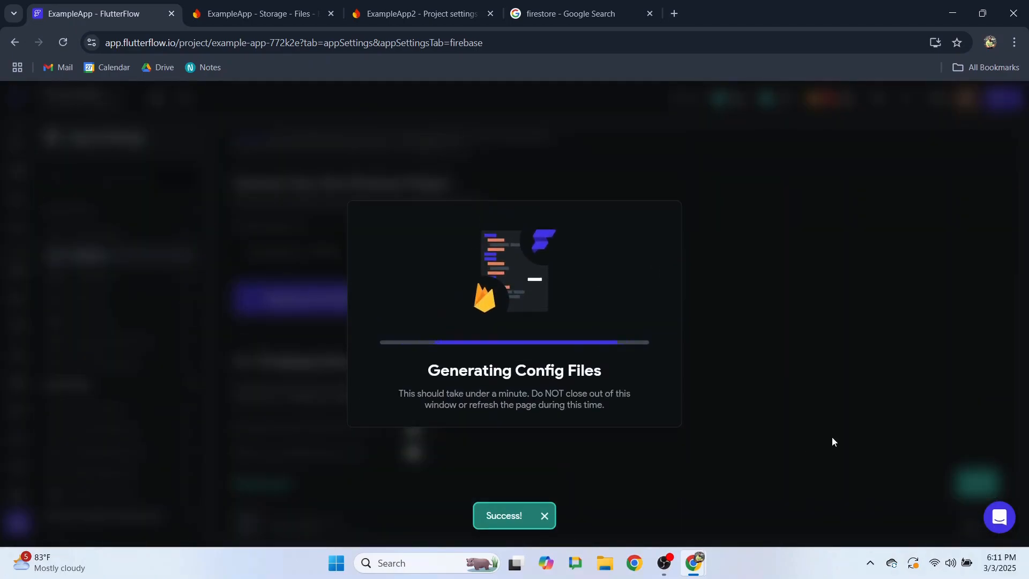